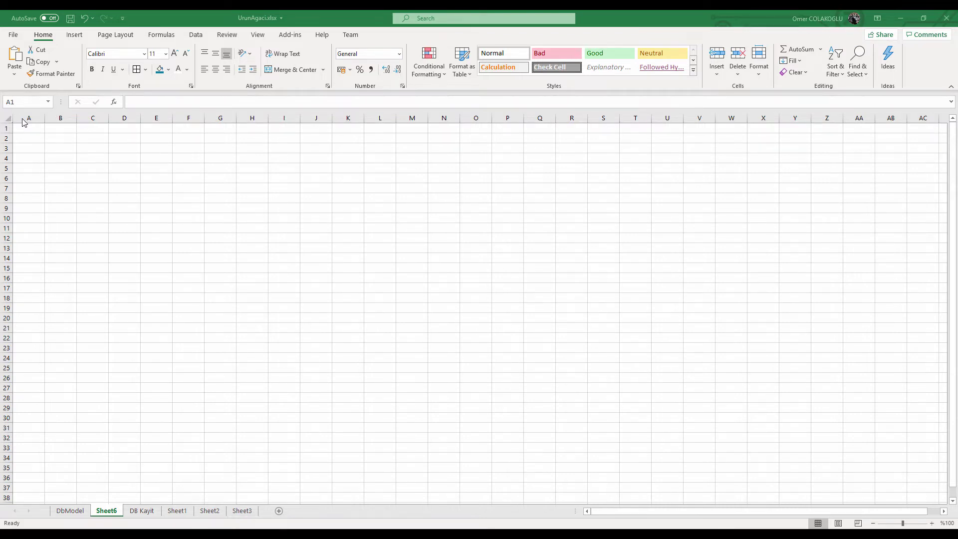
# Place the ITEM table definition at cell A1 of Sheet6 and fit column A to its field names
pyautogui.click(35, 129)
pyautogui.scroll(4, 39, 130)
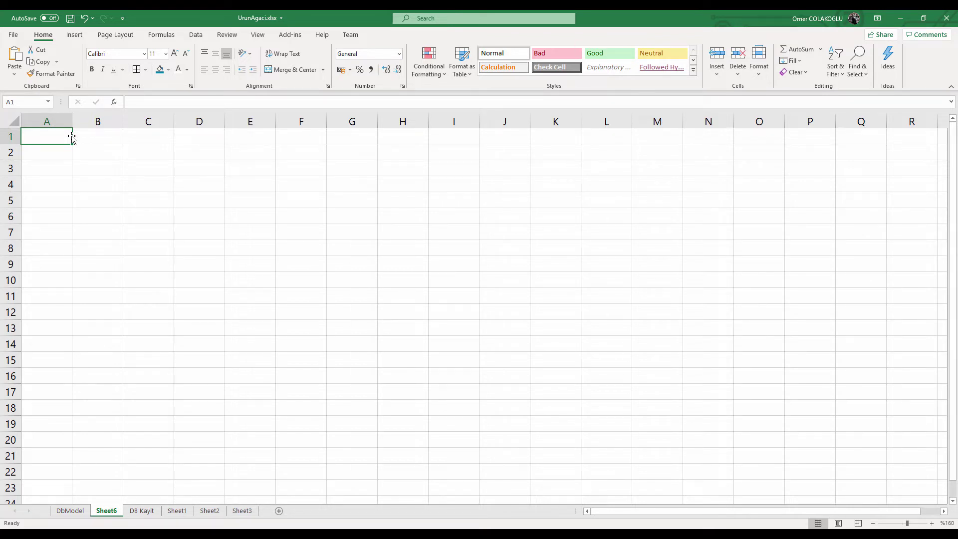
pyautogui.hotkey('ctrl', 'z')
pyautogui.hotkey('ctrl', 'y')
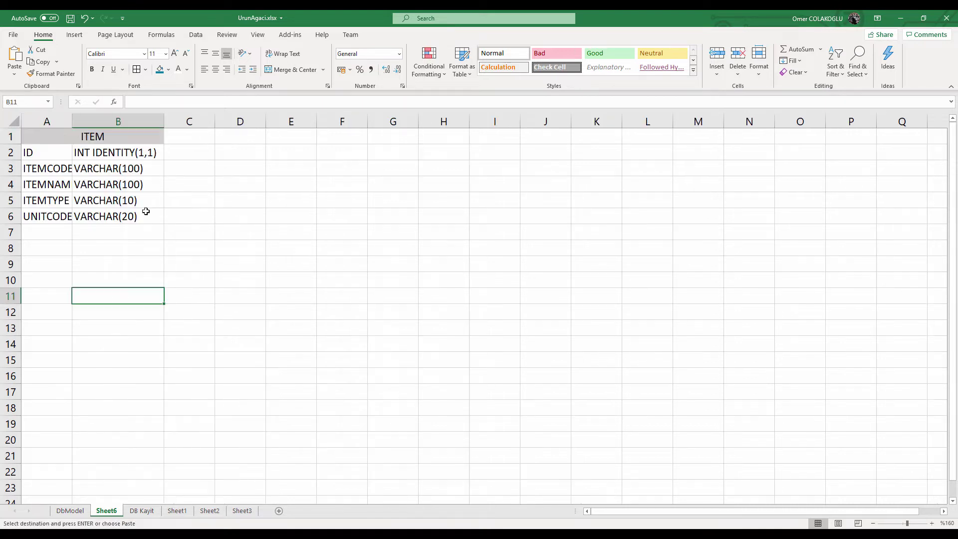
pyautogui.doubleClick(72, 121)
# Apply all borders to the ITEM table in A1:B6 and make its header bold
pyautogui.moveTo(63, 134); pyautogui.dragTo(115, 218)
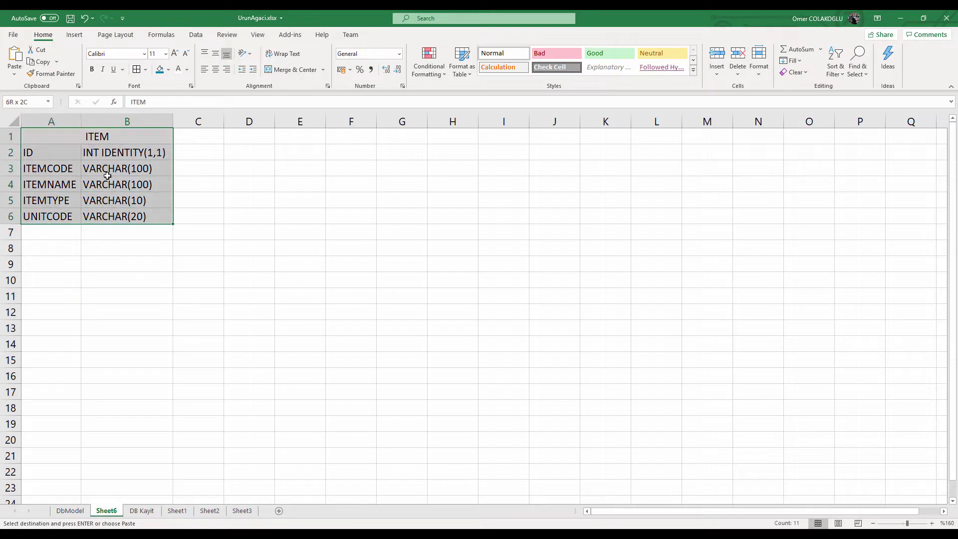
pyautogui.click(136, 69)
pyautogui.click(60, 172)
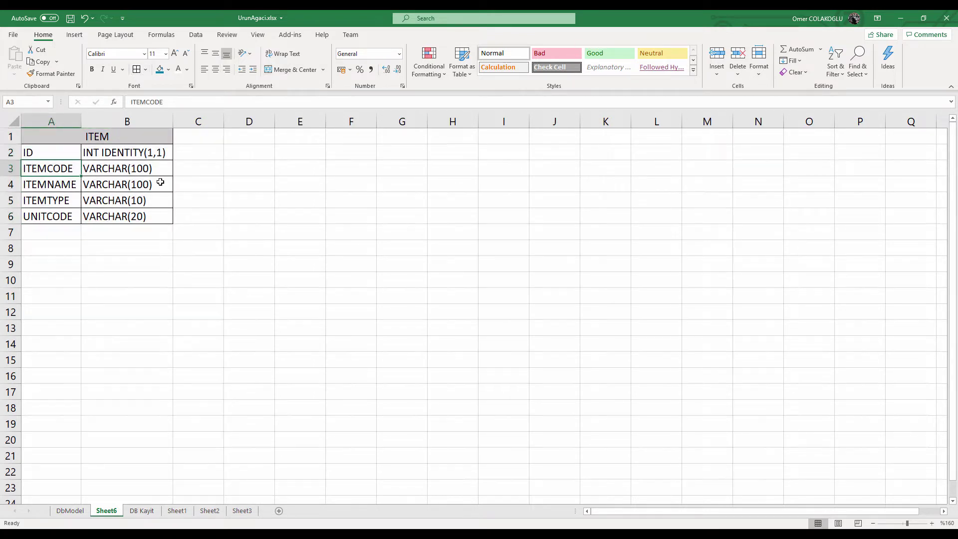
pyautogui.click(89, 133)
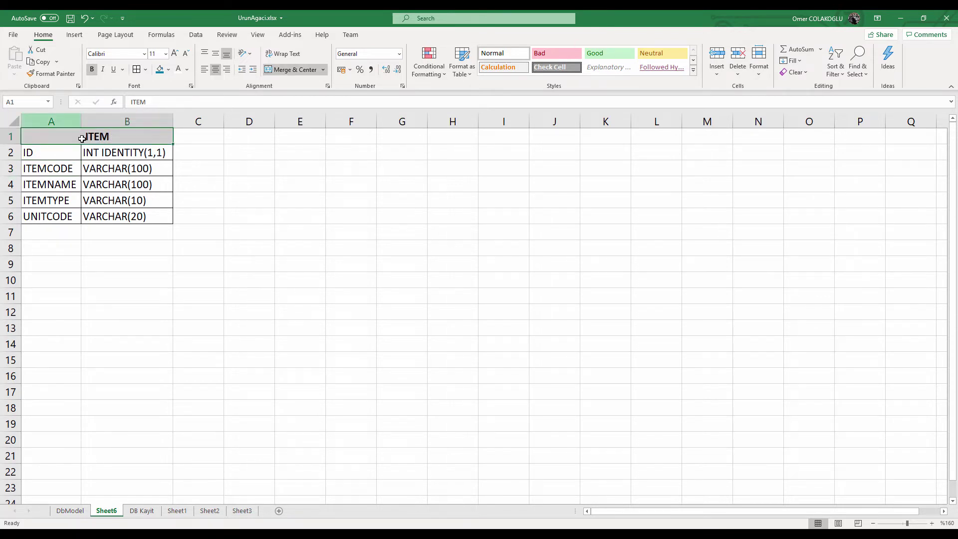
pyautogui.scroll(3, 82, 139)
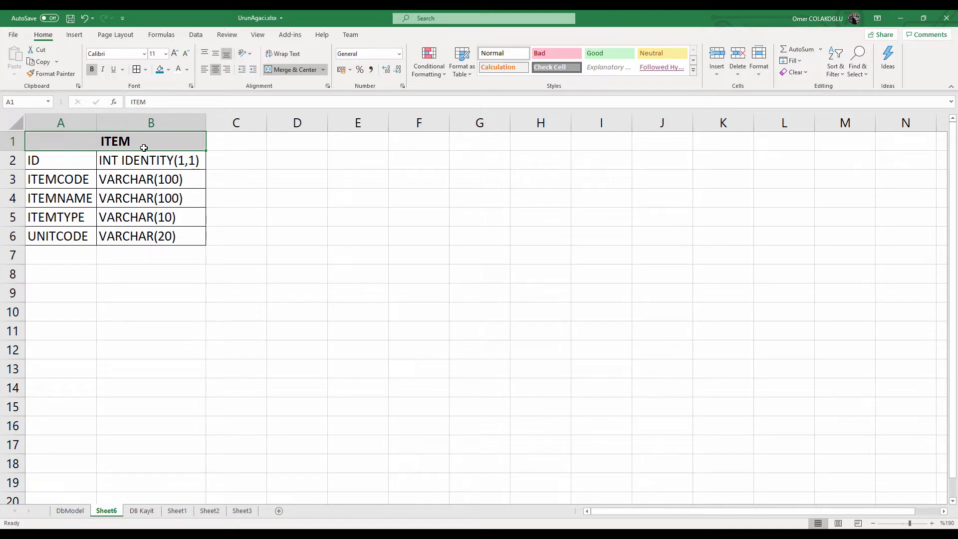
# Widen column A slightly to give the ITEM field names more room, and go through the fields down to UNITCODE
pyautogui.click(50, 165)
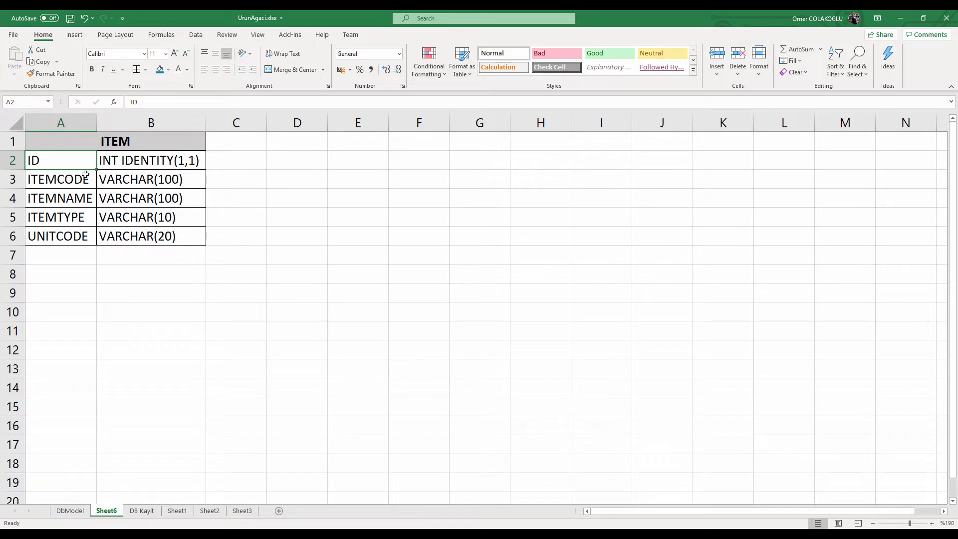
pyautogui.click(69, 180)
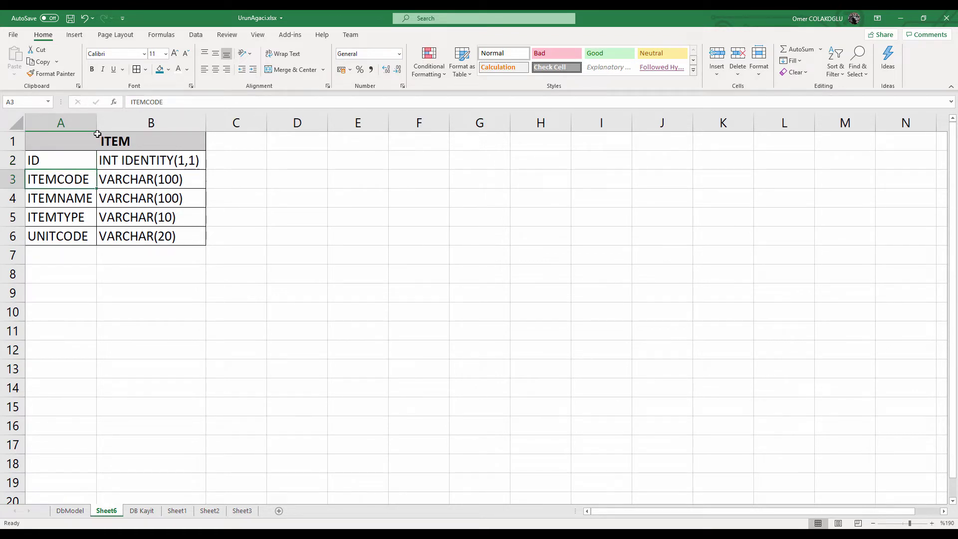
pyautogui.moveTo(97, 122); pyautogui.dragTo(111, 123)
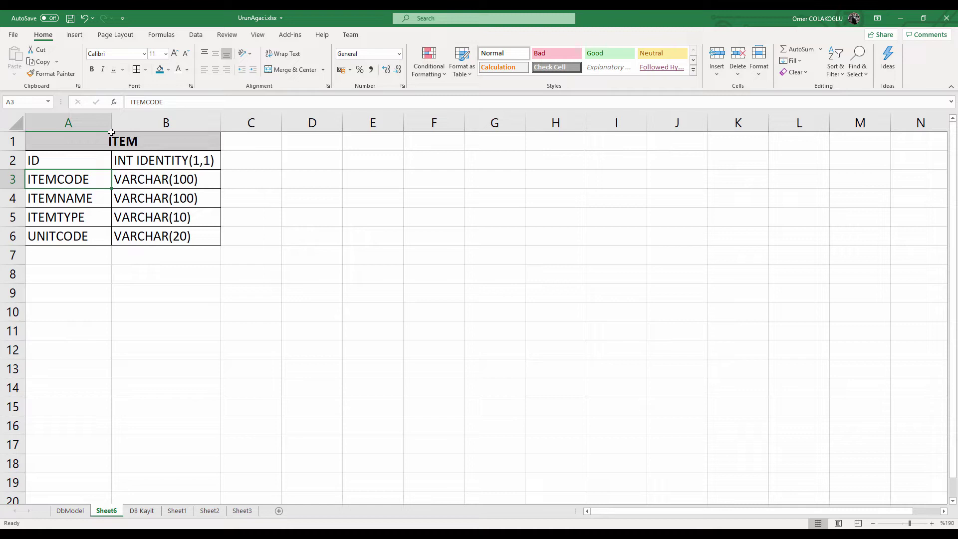
pyautogui.press('Down')
pyautogui.press('Down')
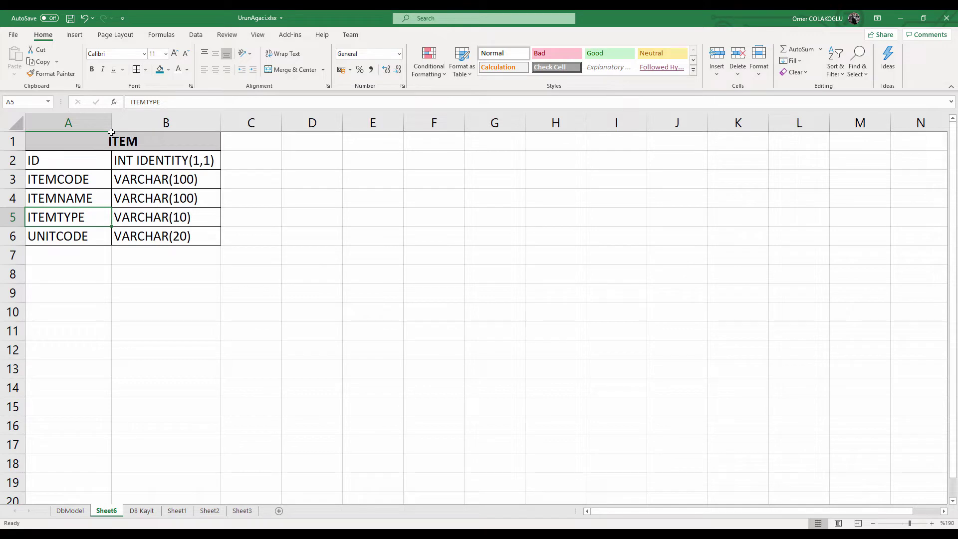
pyautogui.press('Tab')
pyautogui.press('Return')
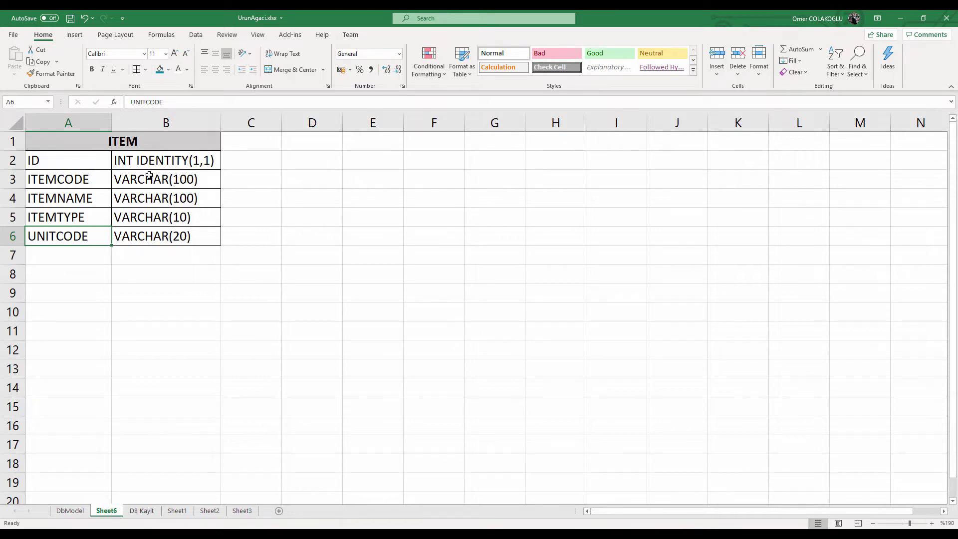
# Paste the SALES_ORDER table definition at E1 and fit columns E and F to their contents
pyautogui.click(371, 141)
pyautogui.hotkey('ctrl', 'v')
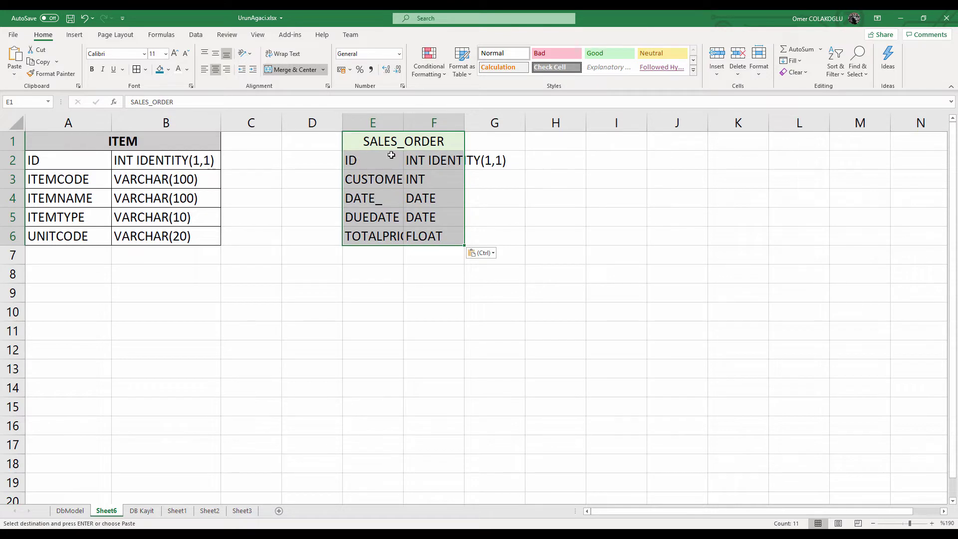
pyautogui.doubleClick(464, 122)
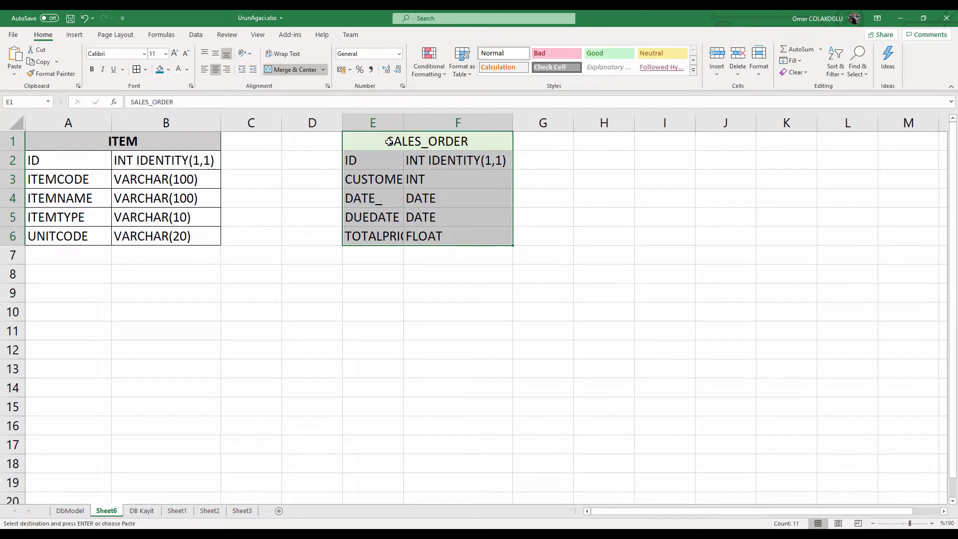
pyautogui.moveTo(402, 119); pyautogui.dragTo(402, 119)
pyautogui.doubleClick(402, 119)
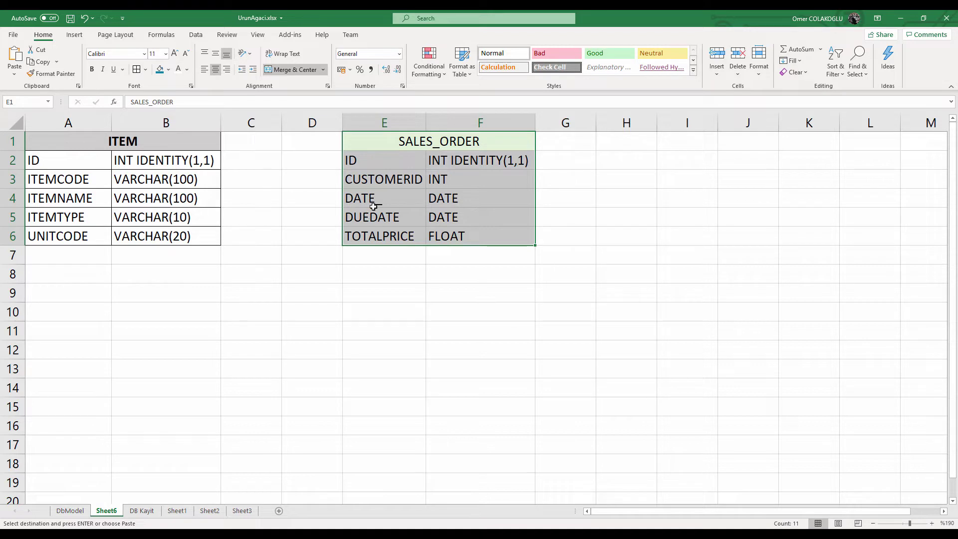
# Review the DUEDATE, TOTALPRICE and CUSTOMERID fields of the SALES_ORDER table
pyautogui.moveTo(355, 202); pyautogui.dragTo(442, 215)
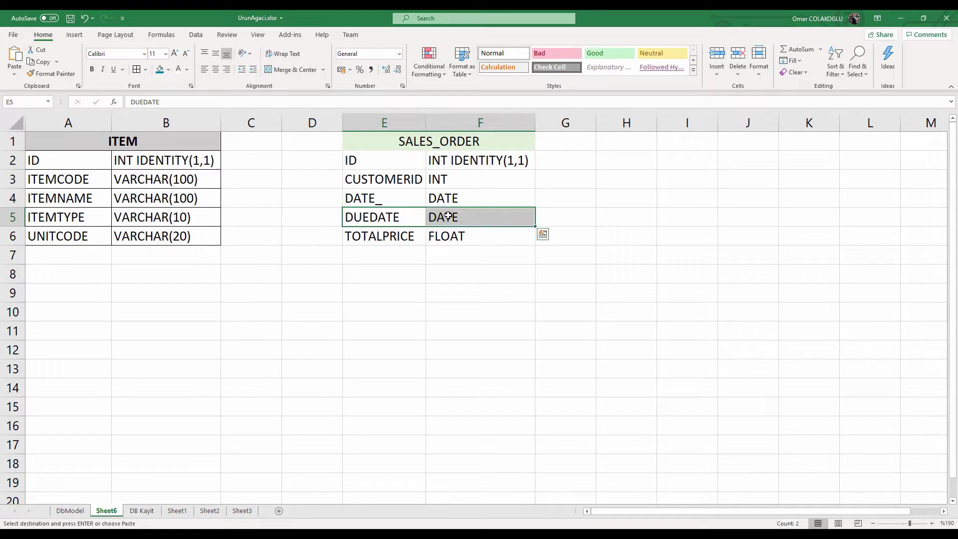
pyautogui.click(369, 237)
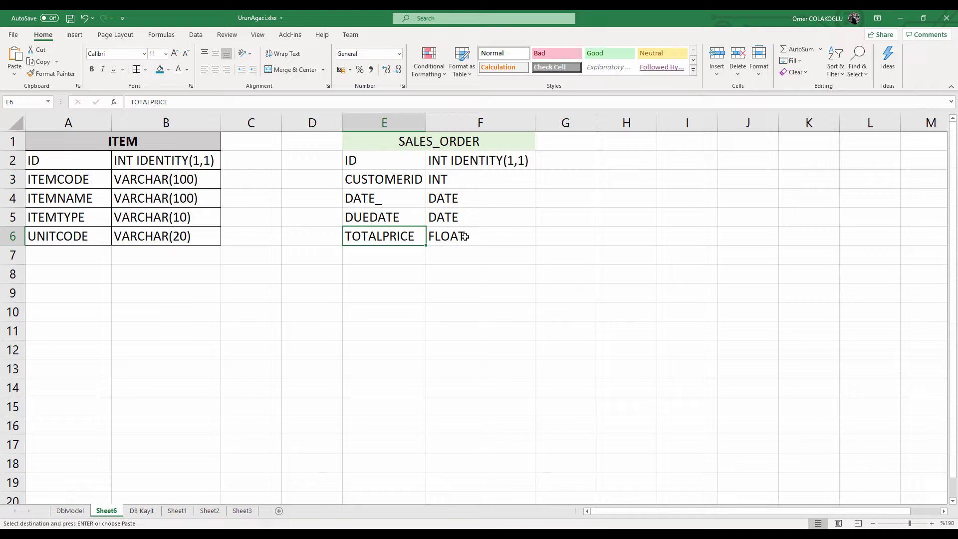
pyautogui.click(382, 185)
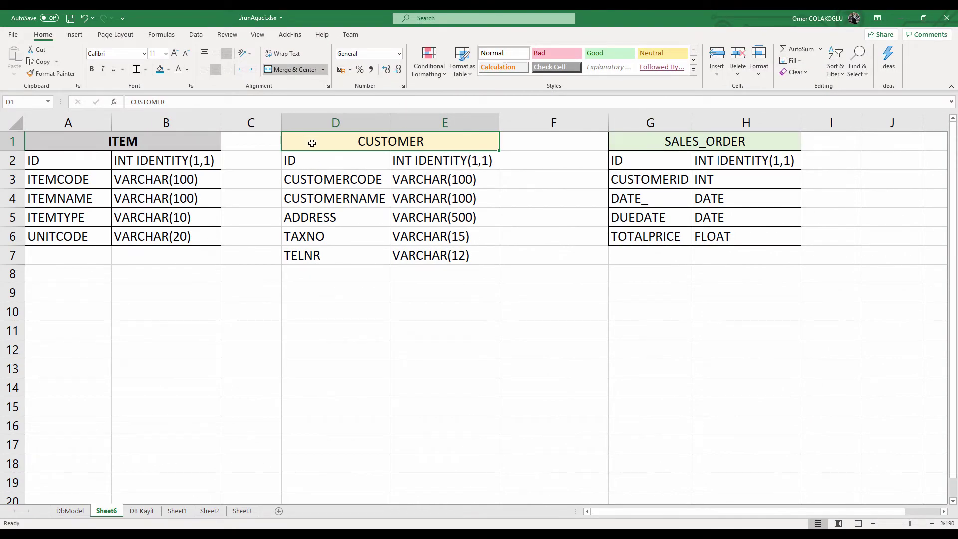
# Apply all borders to the CUSTOMER table in D1:E7
pyautogui.moveTo(311, 142); pyautogui.dragTo(379, 256)
pyautogui.click(355, 180)
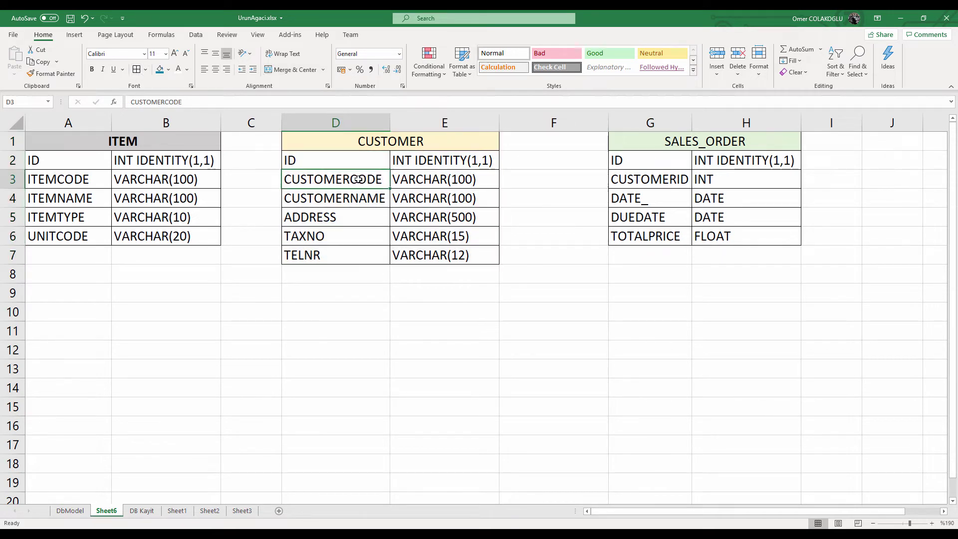
# Compare the CUSTOMER table's ID field with the CUSTOMERID field in SALES_ORDER
pyautogui.click(323, 161)
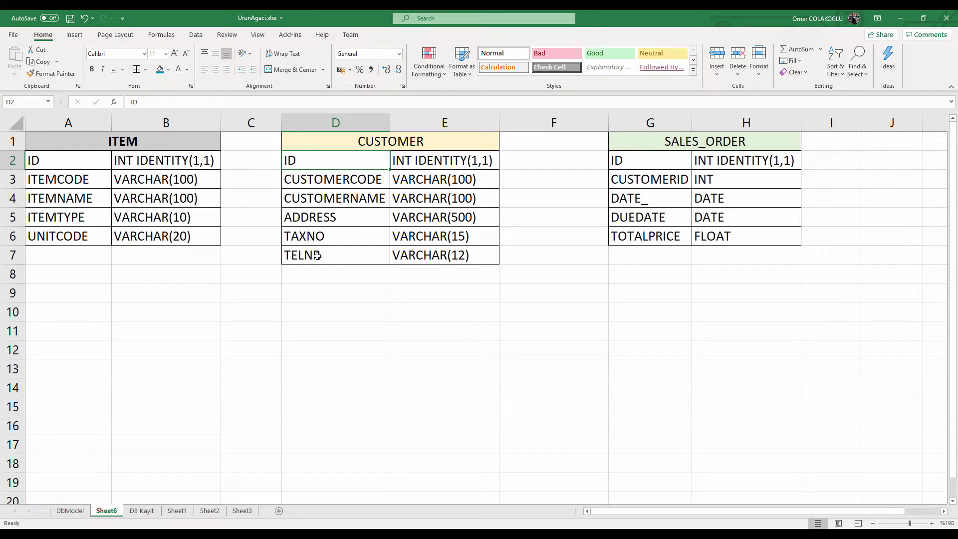
pyautogui.click(640, 183)
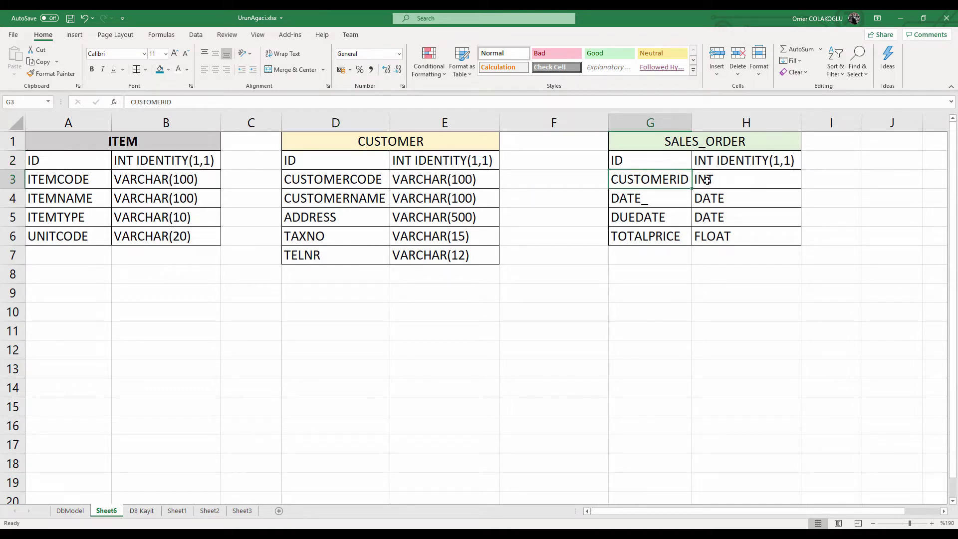
pyautogui.click(341, 164)
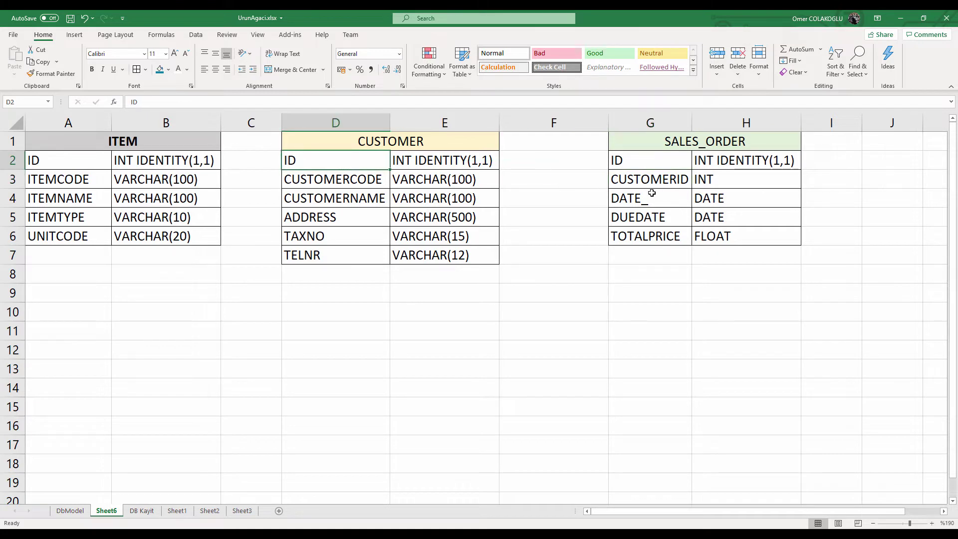
pyautogui.click(337, 141)
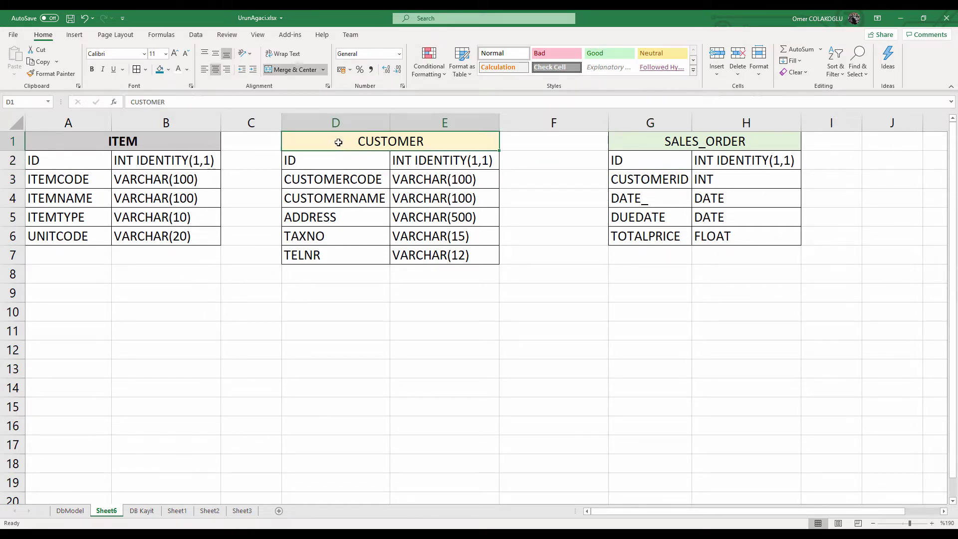
# Shade the CUSTOMERID row of SALES_ORDER with the same light yellow fill as the CUSTOMER header
pyautogui.moveTo(658, 181); pyautogui.dragTo(706, 181)
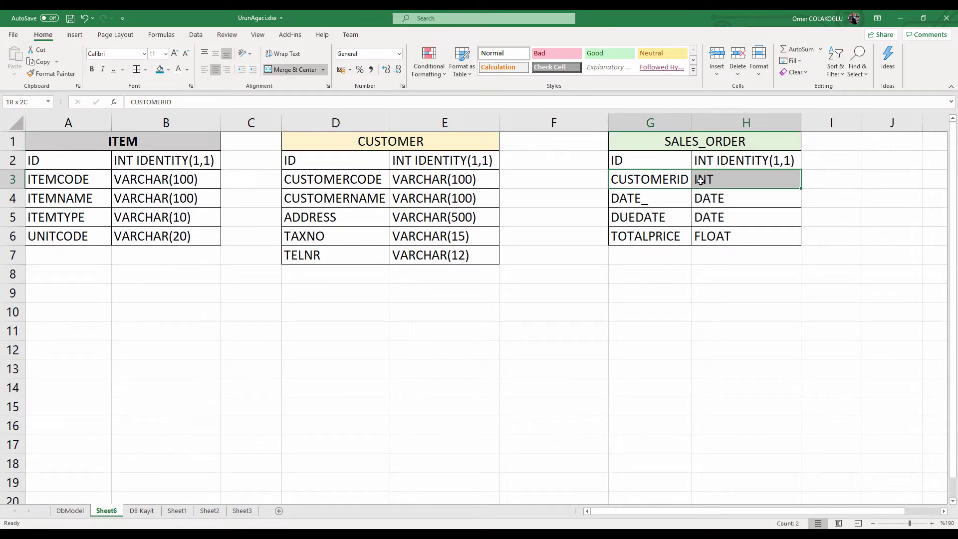
pyautogui.click(356, 144)
pyautogui.rightClick(355, 145)
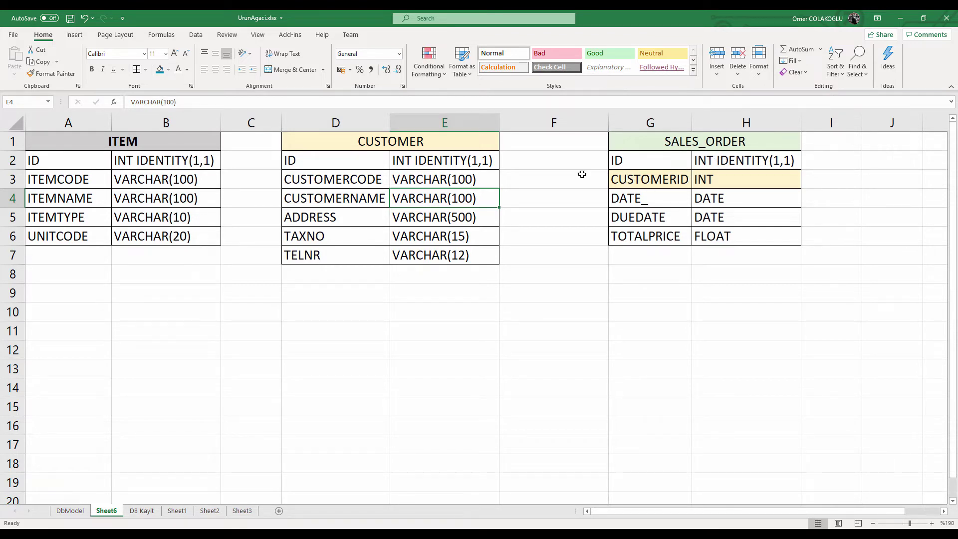
# Examine the CUSTOMER table's ID row and the full field list of SALES_ORDER
pyautogui.moveTo(288, 159); pyautogui.dragTo(415, 155)
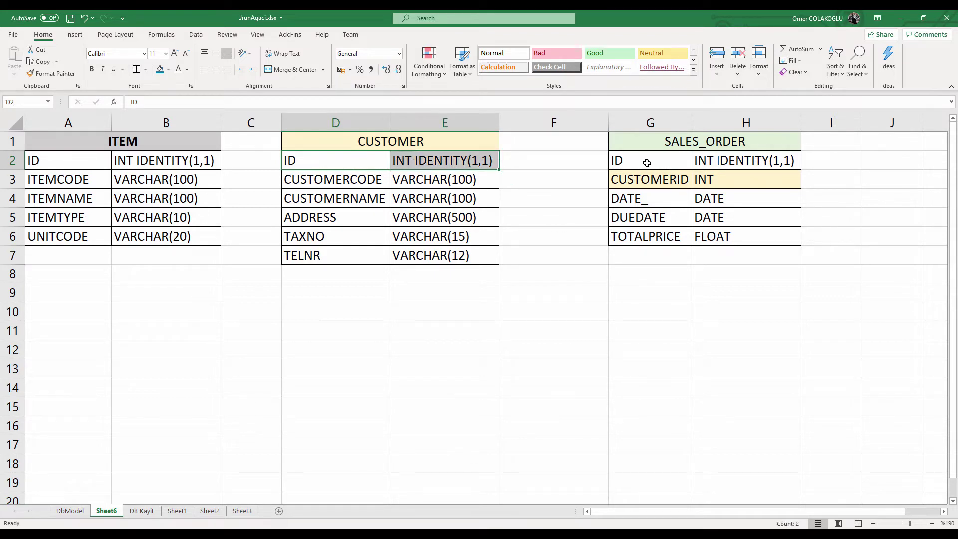
pyautogui.moveTo(644, 160); pyautogui.dragTo(779, 236)
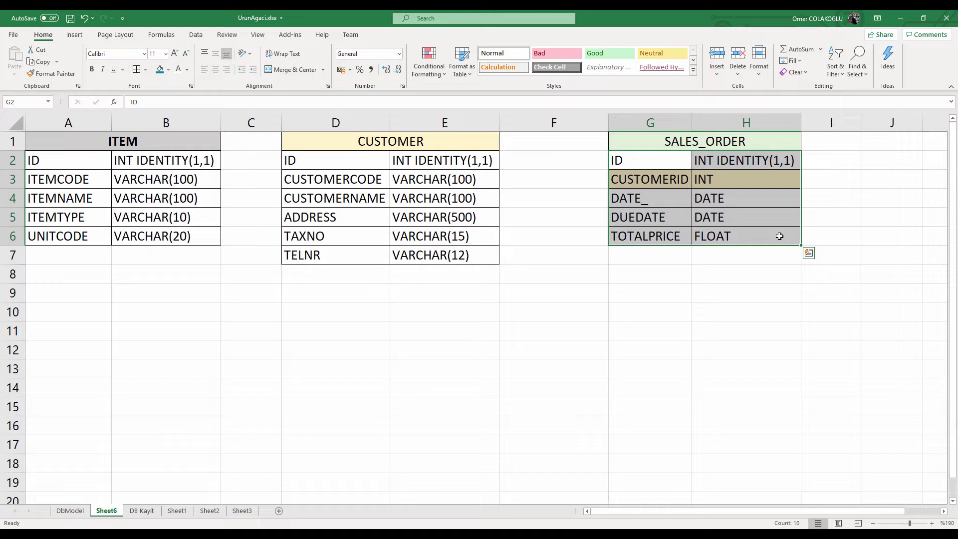
pyautogui.click(657, 294)
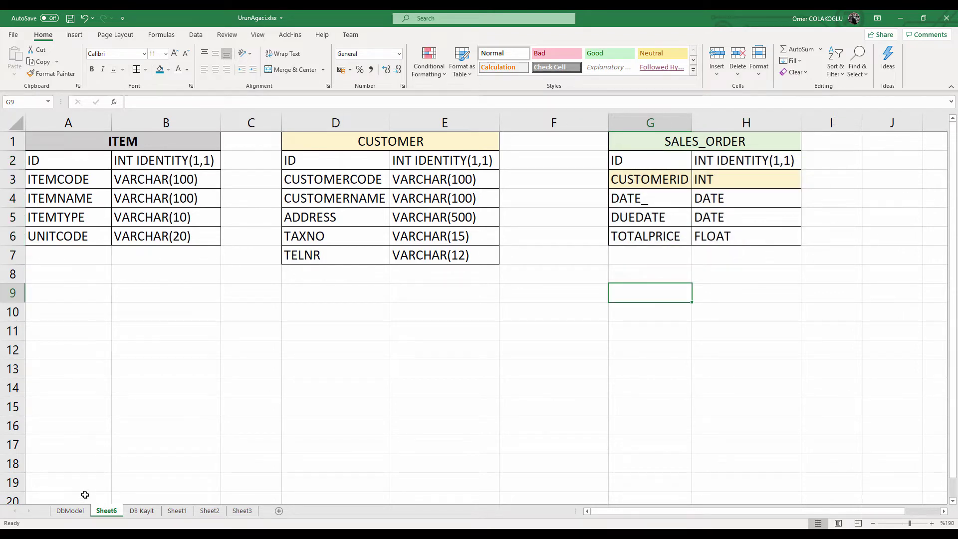
# Copy the SALES_ORDERDETAIL table definition to cell J1 of Sheet6, beside SALES_ORDER
pyautogui.hotkey('ctrl', 'c')
pyautogui.hscroll(1, 790, 218)
pyautogui.click(797, 142)
pyautogui.rightClick(797, 141)
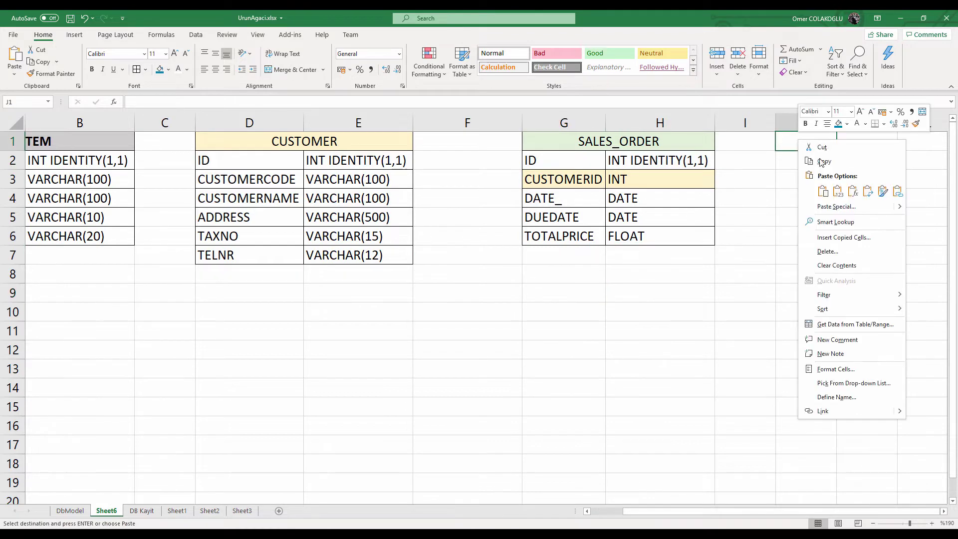
pyautogui.click(839, 191)
pyautogui.hscroll(1, 773, 512)
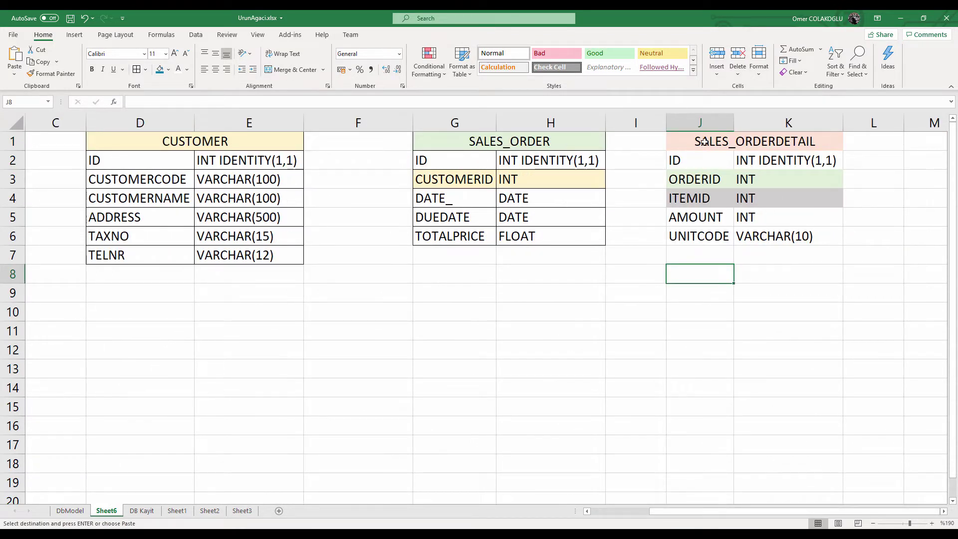
# Examine how the ORDERID field in SALES_ORDERDETAIL relates to the ID field of the SALES_ORDER table
pyautogui.click(706, 159)
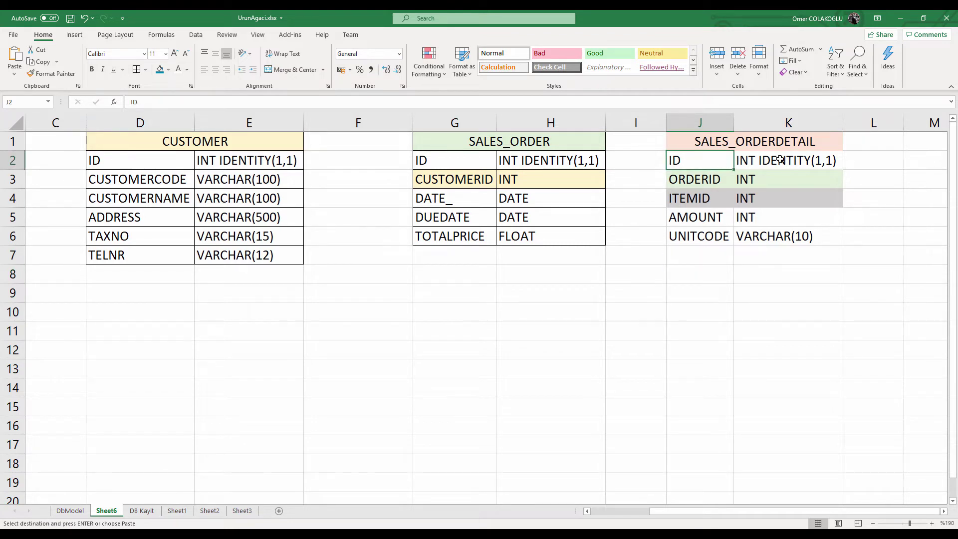
pyautogui.moveTo(783, 159); pyautogui.dragTo(710, 158)
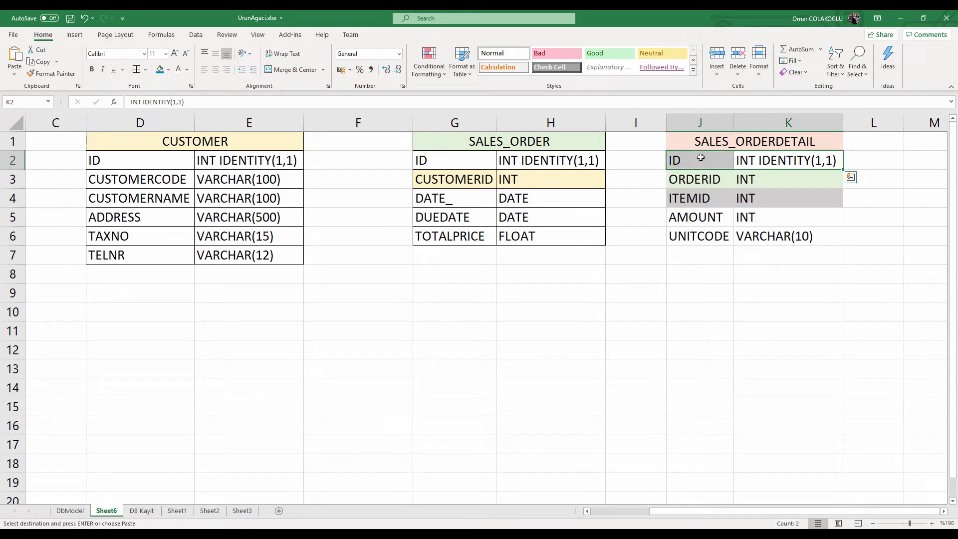
pyautogui.click(714, 178)
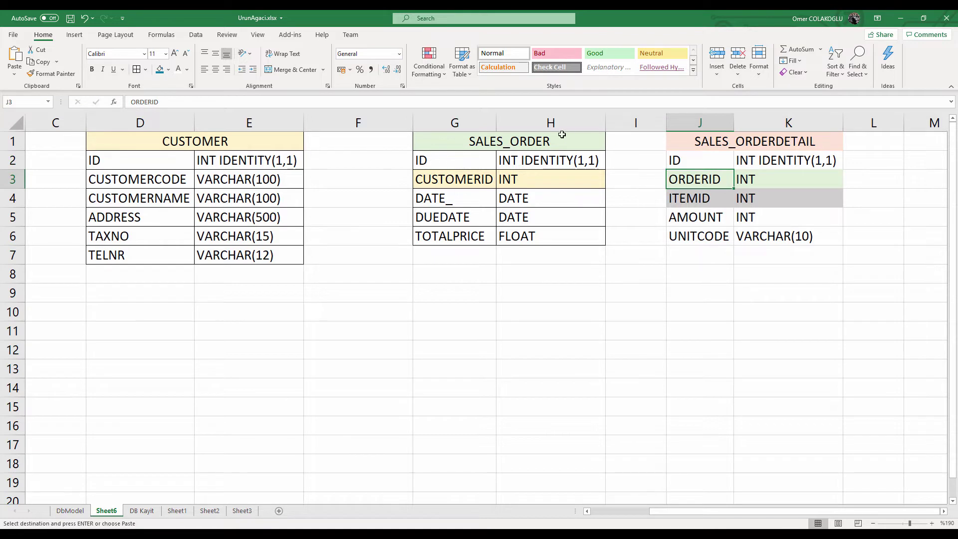
pyautogui.click(538, 136)
pyautogui.moveTo(538, 136); pyautogui.dragTo(559, 161)
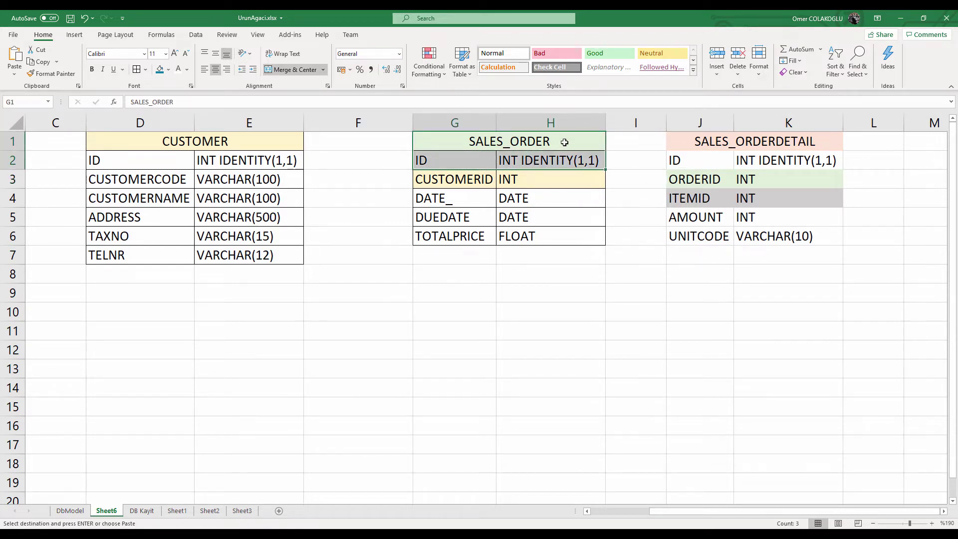
pyautogui.click(812, 176)
pyautogui.click(696, 178)
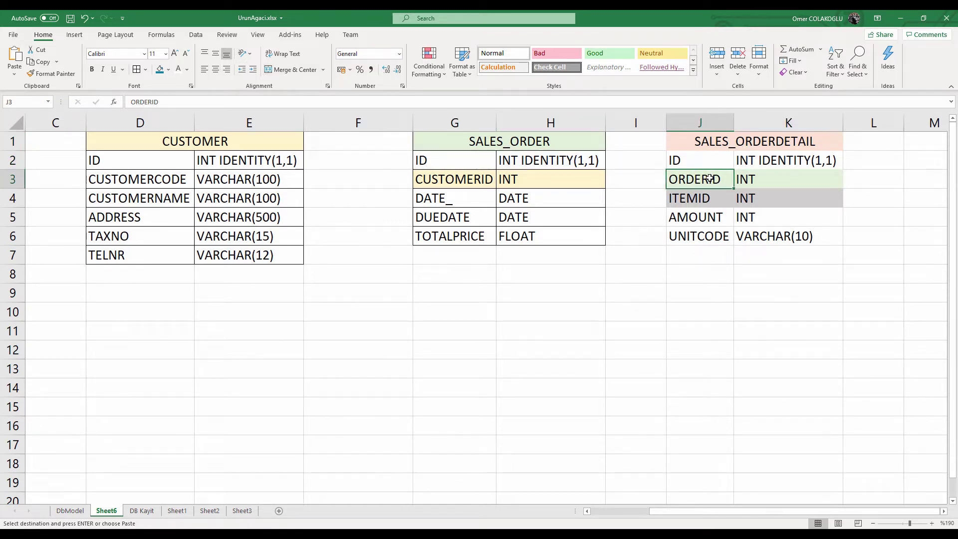
pyautogui.moveTo(428, 158); pyautogui.dragTo(505, 160)
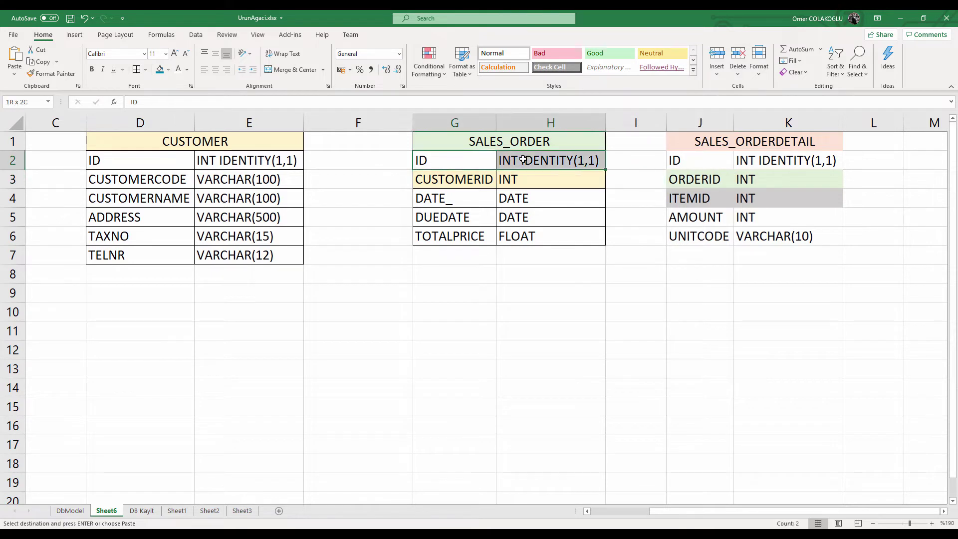
# Examine how ITEMID in SALES_ORDERDETAIL relates to the ITEM table's ID, along with its AMOUNT and UNITCODE fields
pyautogui.hotkey('ctrl', 'v')
pyautogui.click(549, 180)
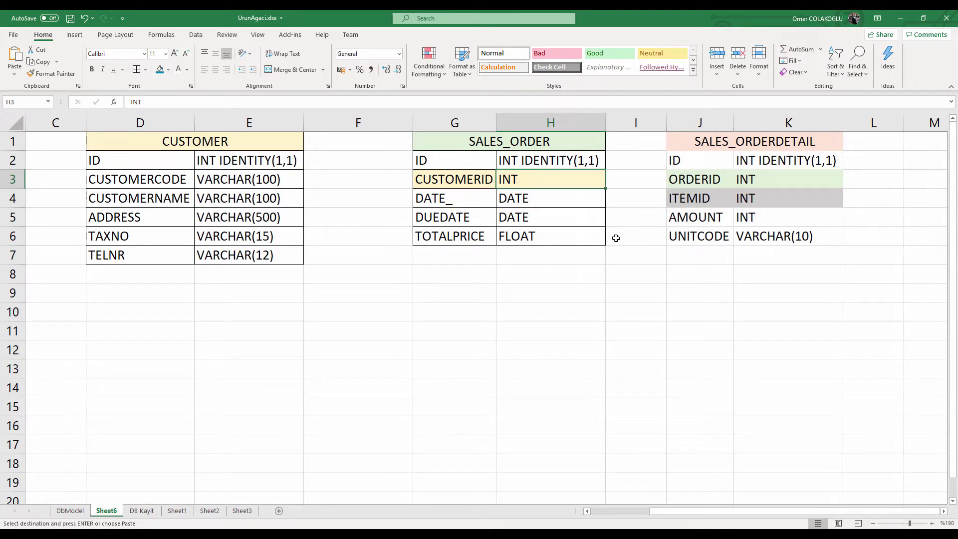
pyautogui.click(729, 194)
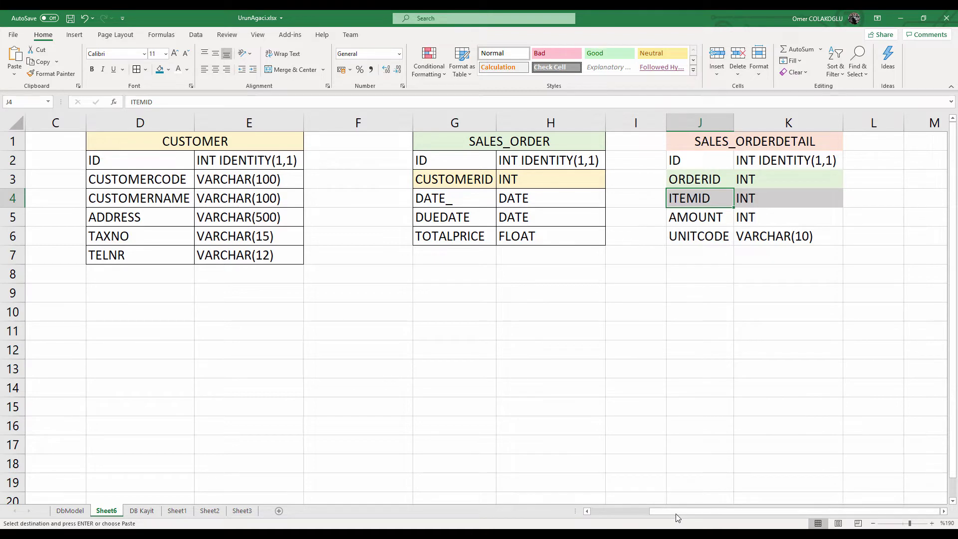
pyautogui.moveTo(665, 514); pyautogui.dragTo(590, 514)
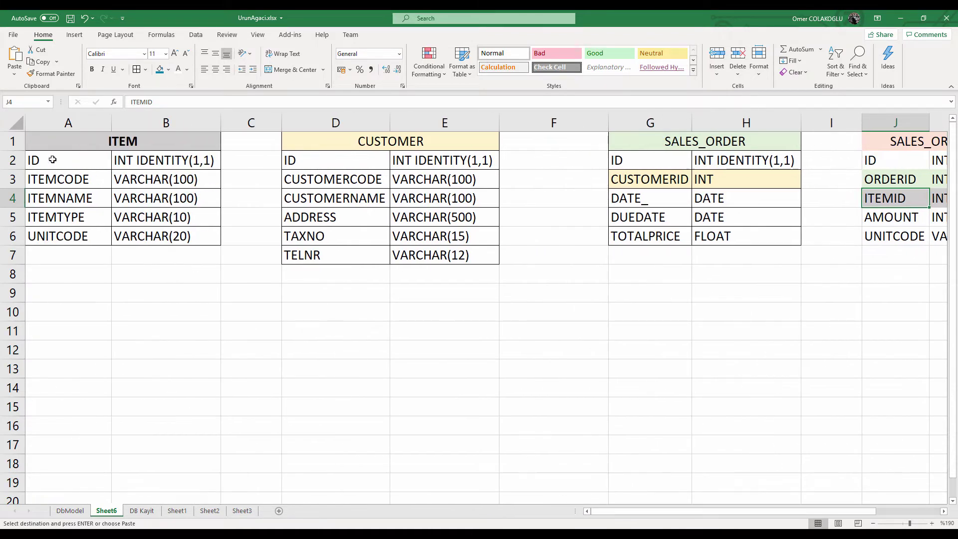
pyautogui.moveTo(688, 514); pyautogui.dragTo(746, 515)
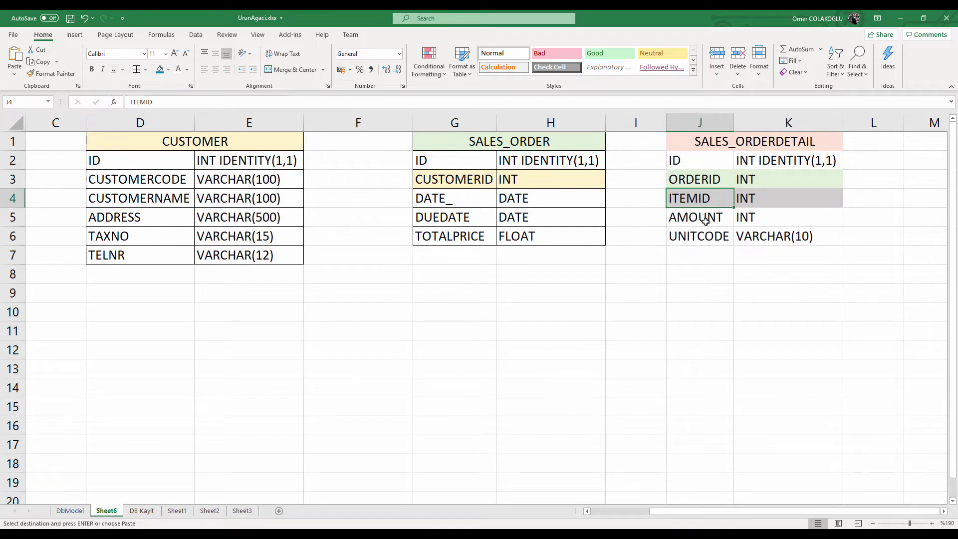
pyautogui.click(709, 221)
pyautogui.click(718, 239)
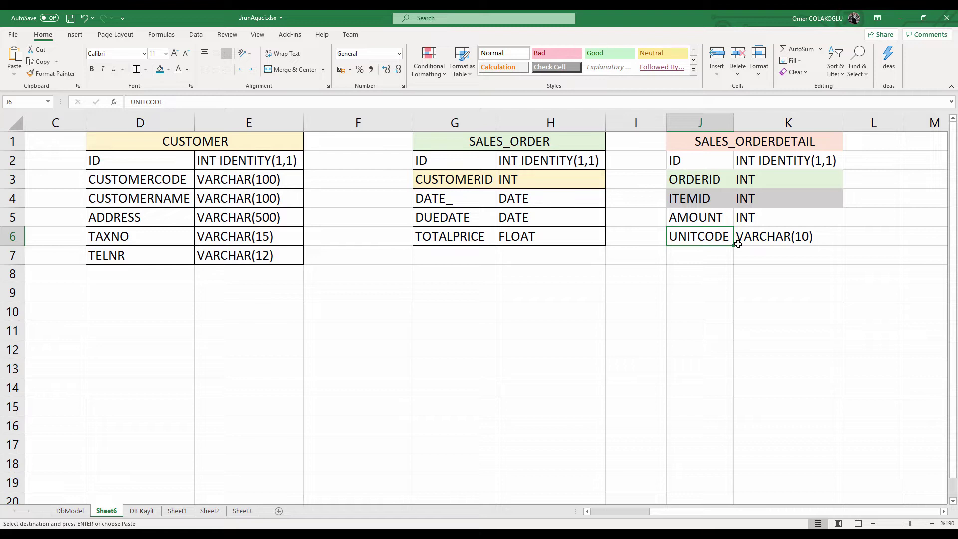
# Examine the materials and quantities of the 3 3 1 Pembe Kumaşlı Takım Model 1 product in Sheet1
pyautogui.scroll(-4, 537, 380)
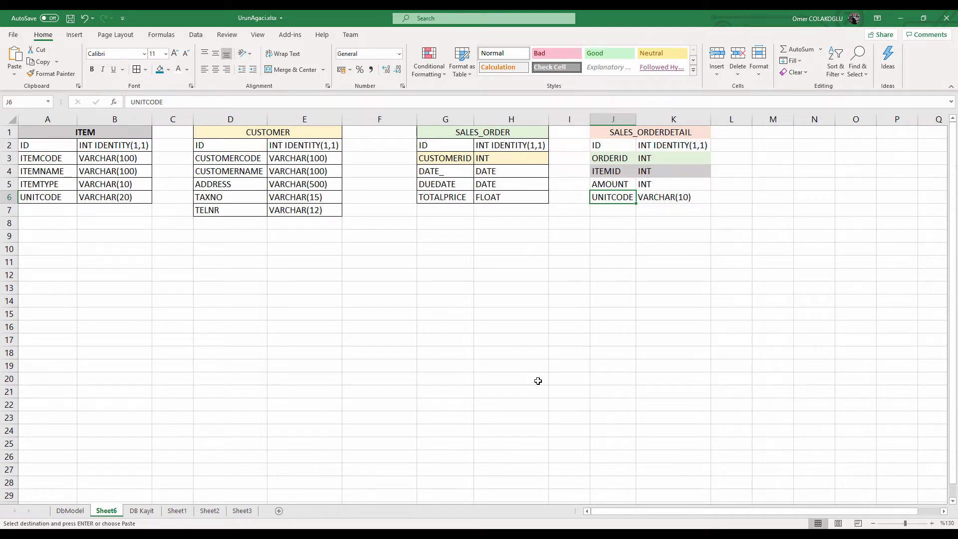
pyautogui.hotkey('ctrl', 'pagedown')
pyautogui.hotkey('ctrl', 'pagedown')
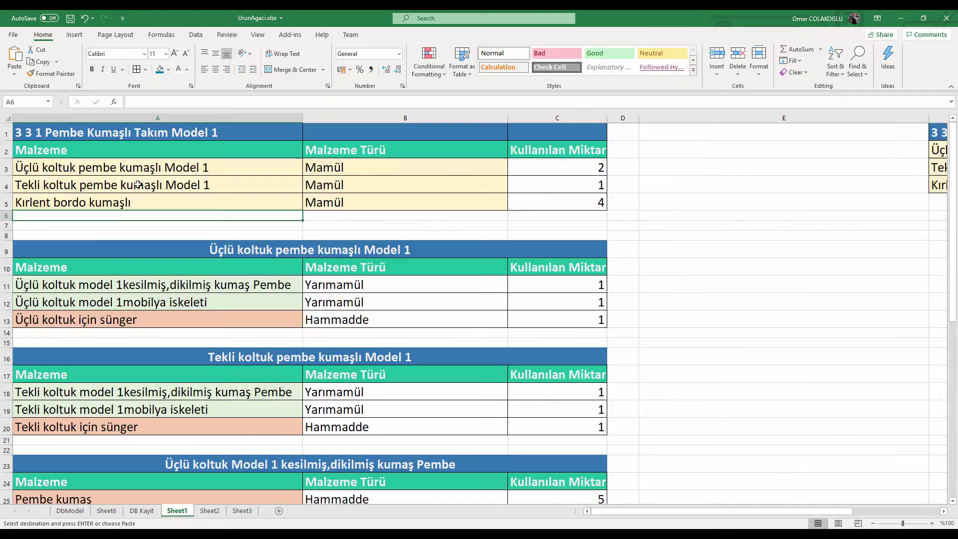
pyautogui.click(55, 136)
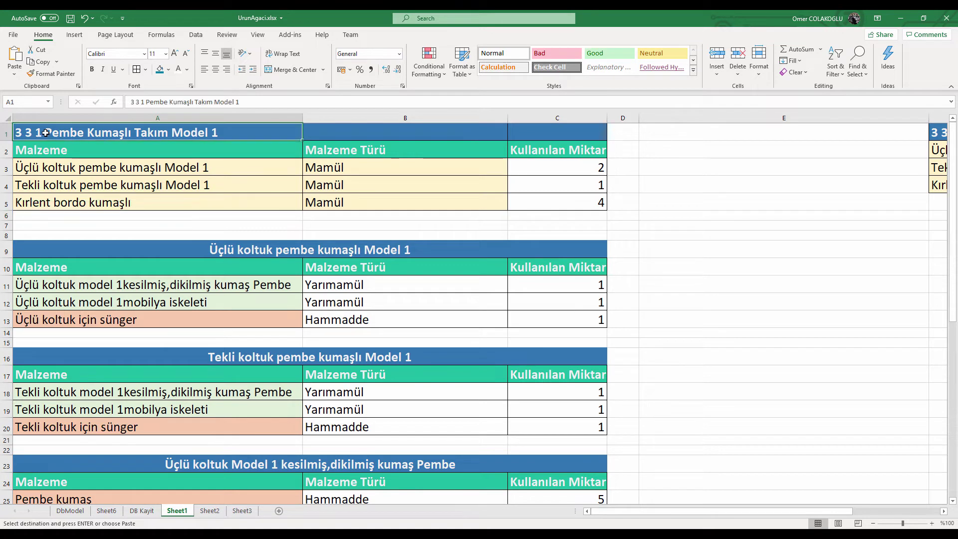
pyautogui.moveTo(132, 133); pyautogui.dragTo(537, 207)
pyautogui.click(197, 185)
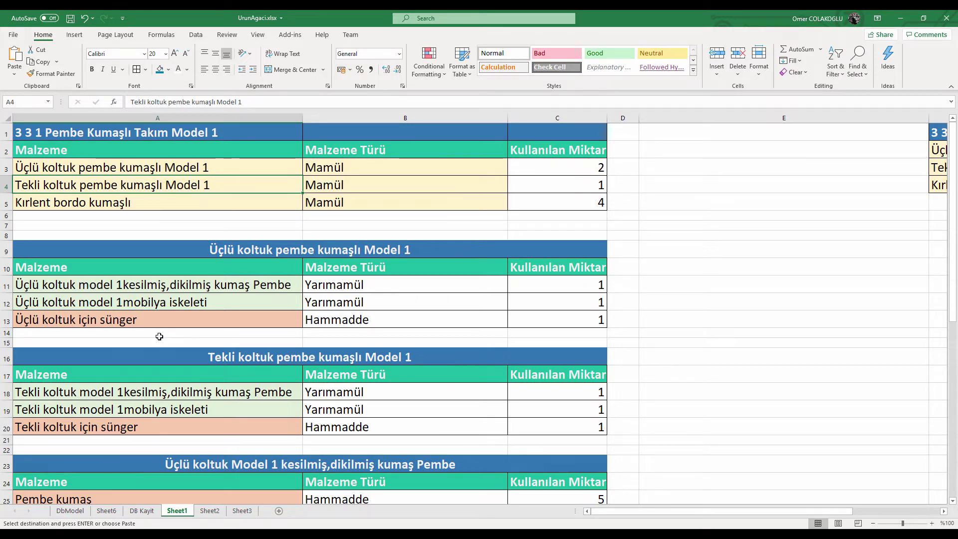
# Examine the ID, BOMCODE, BOMNAME and ITEMID fields of the BOM table in Sheet6 against the product set in Sheet1
pyautogui.click(107, 511)
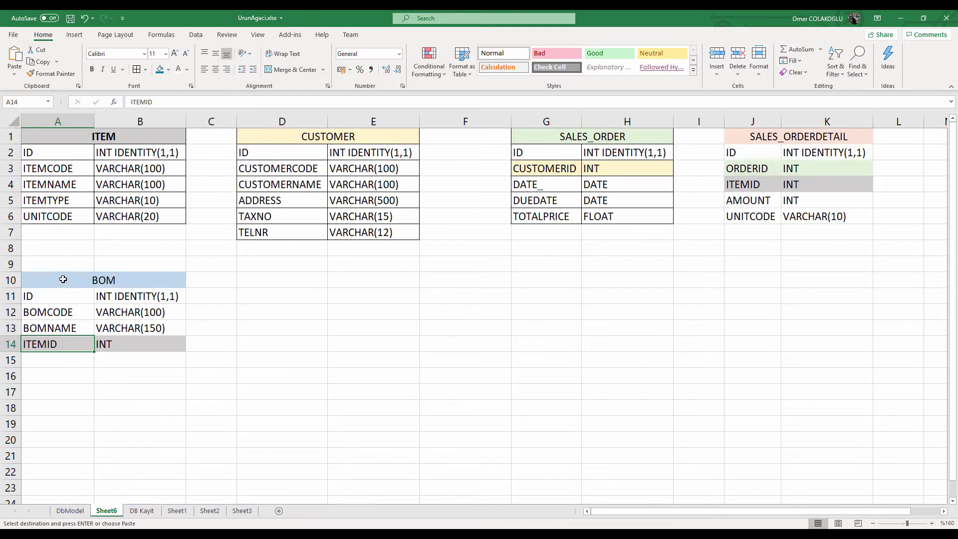
pyautogui.click(39, 297)
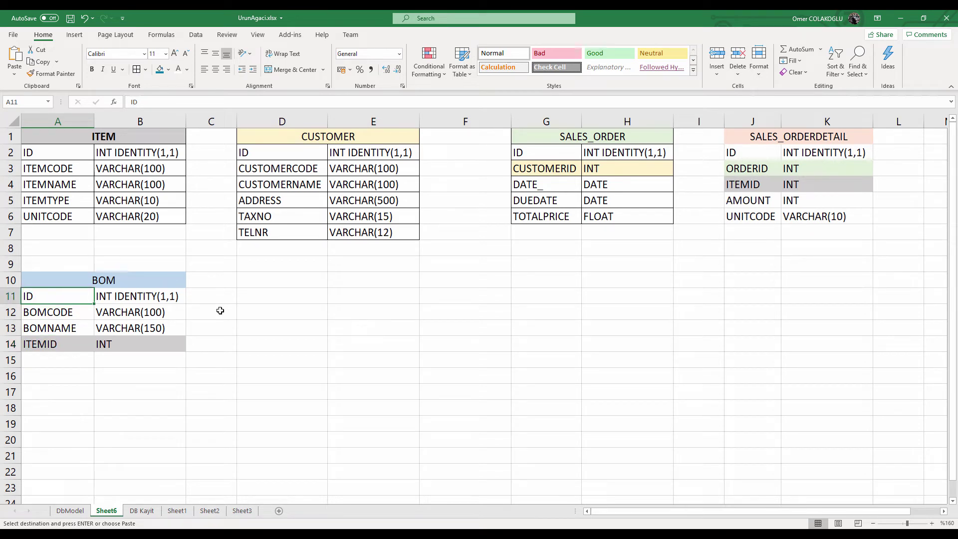
pyautogui.click(68, 314)
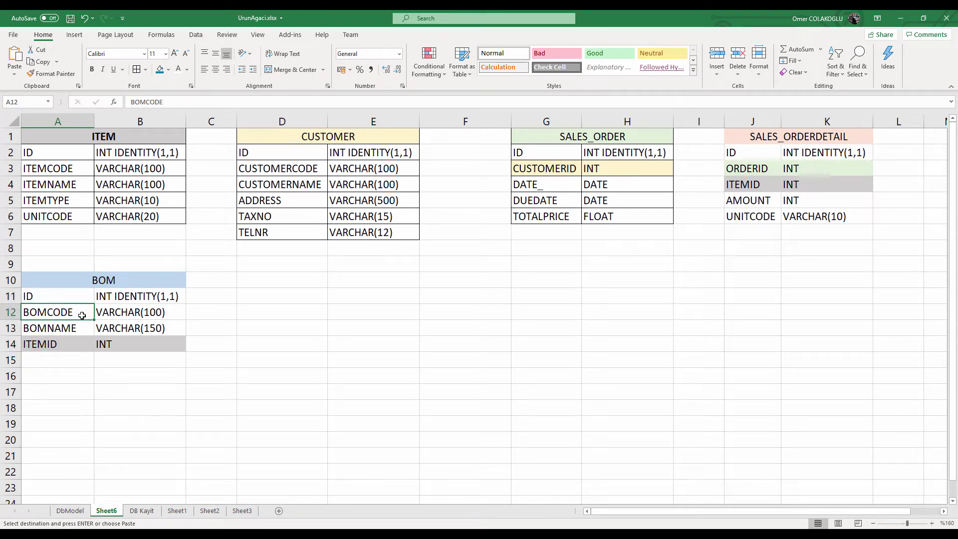
pyautogui.click(57, 328)
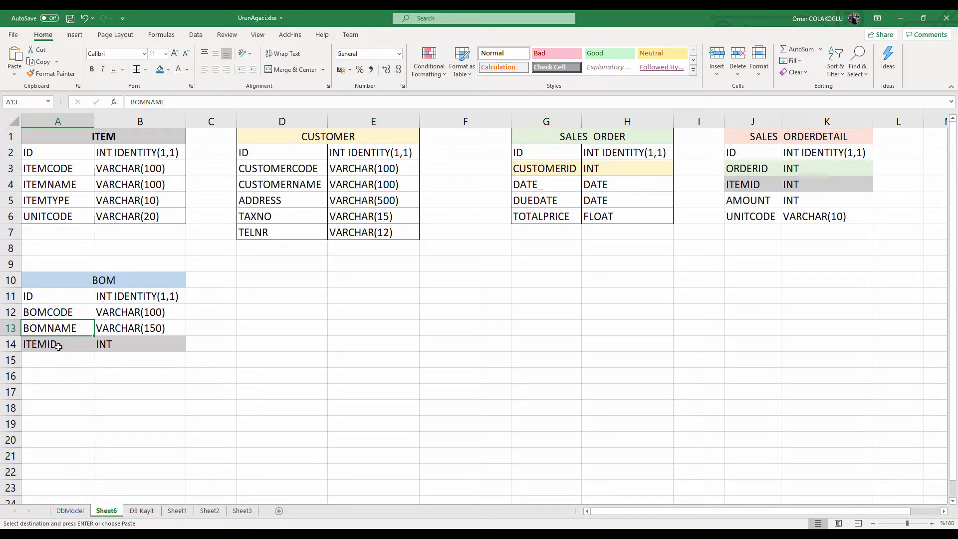
pyautogui.click(178, 511)
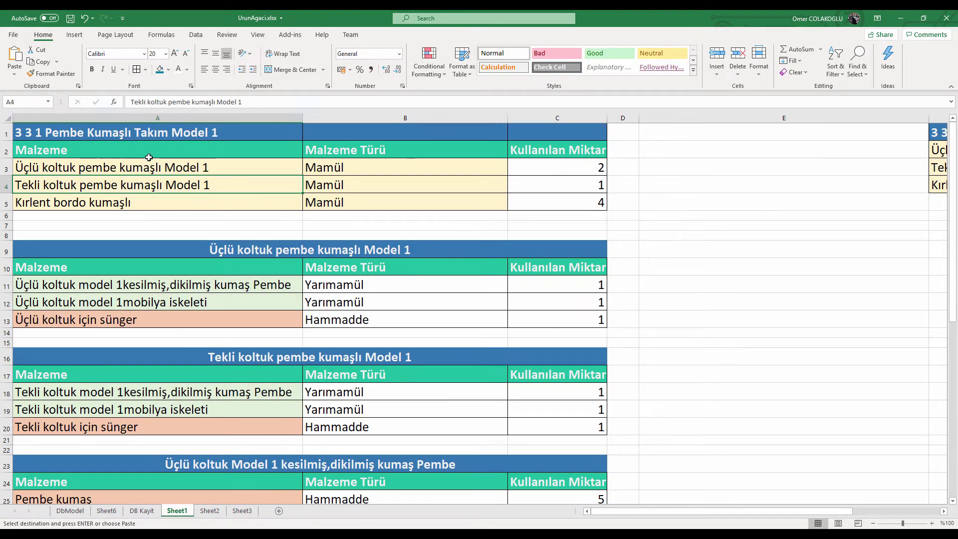
pyautogui.click(106, 510)
pyautogui.moveTo(56, 328); pyautogui.dragTo(152, 328)
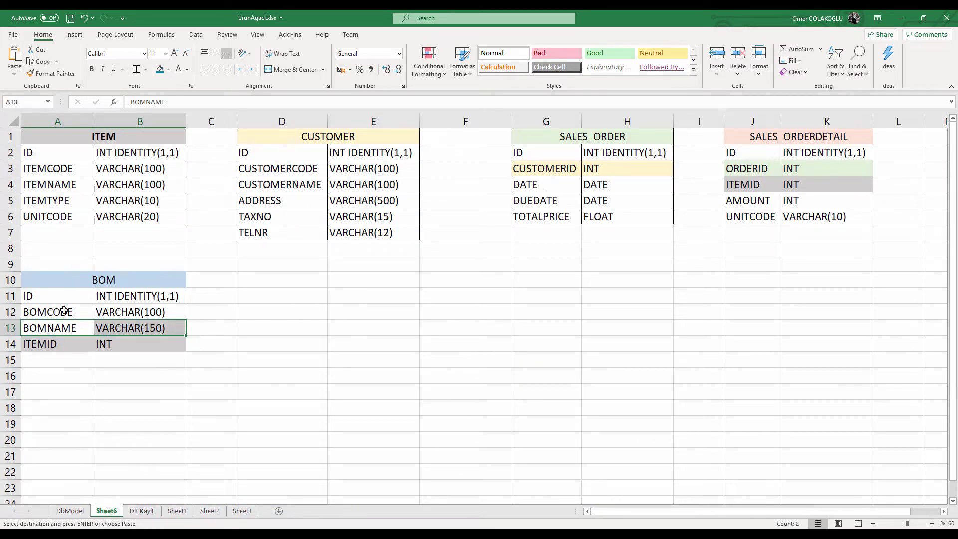
pyautogui.moveTo(58, 310); pyautogui.dragTo(178, 312)
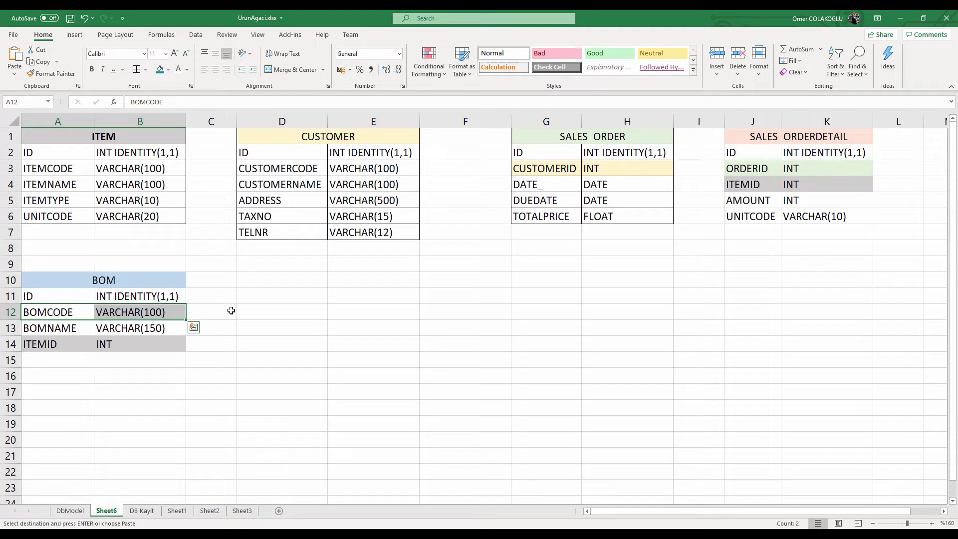
pyautogui.moveTo(74, 343); pyautogui.dragTo(152, 344)
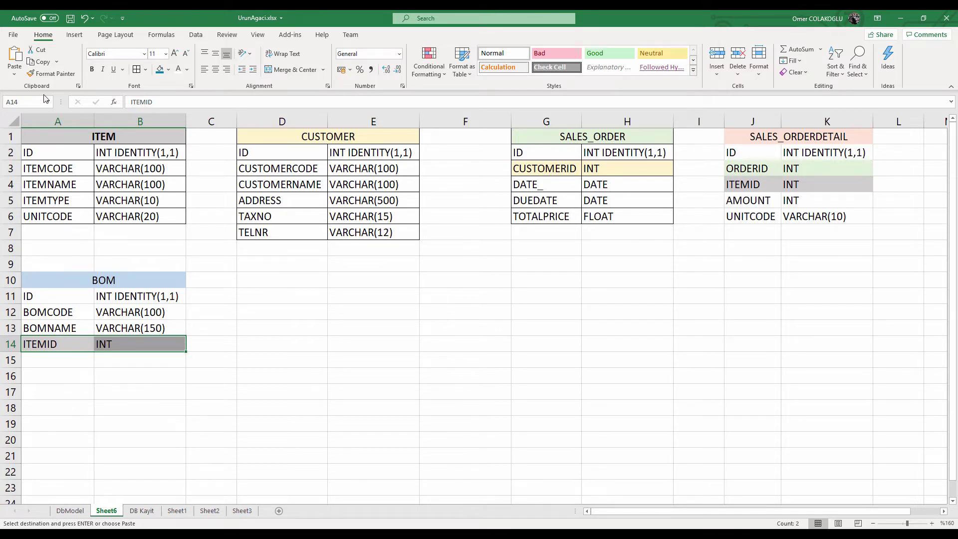
# Paste the BOMDETAIL table definition at cell D10 of Sheet6, beside the BOM table
pyautogui.click(46, 344)
pyautogui.hotkey('ctrl', 'v')
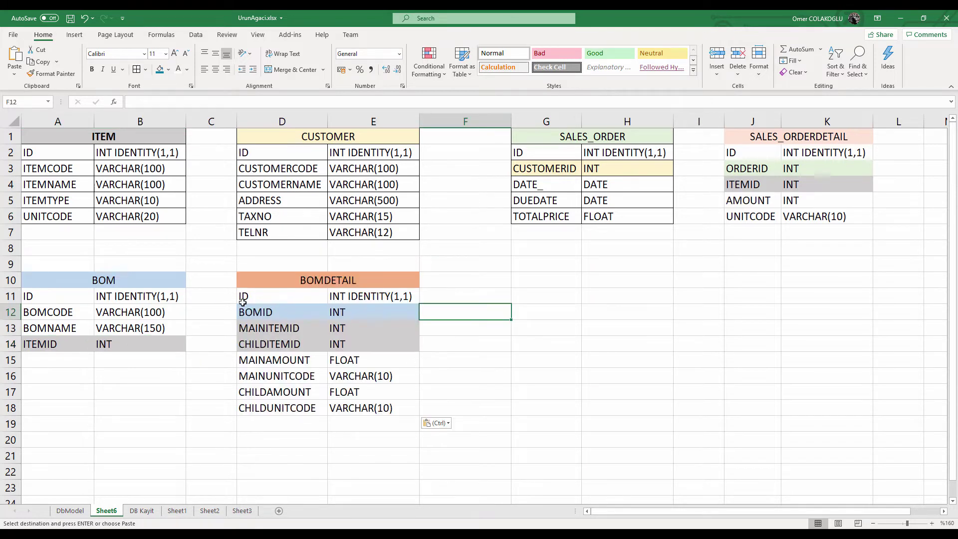
# Examine the ID and BOMID fields of BOMDETAIL and how BOMID relates to the BOM table's records
pyautogui.moveTo(244, 297); pyautogui.dragTo(356, 297)
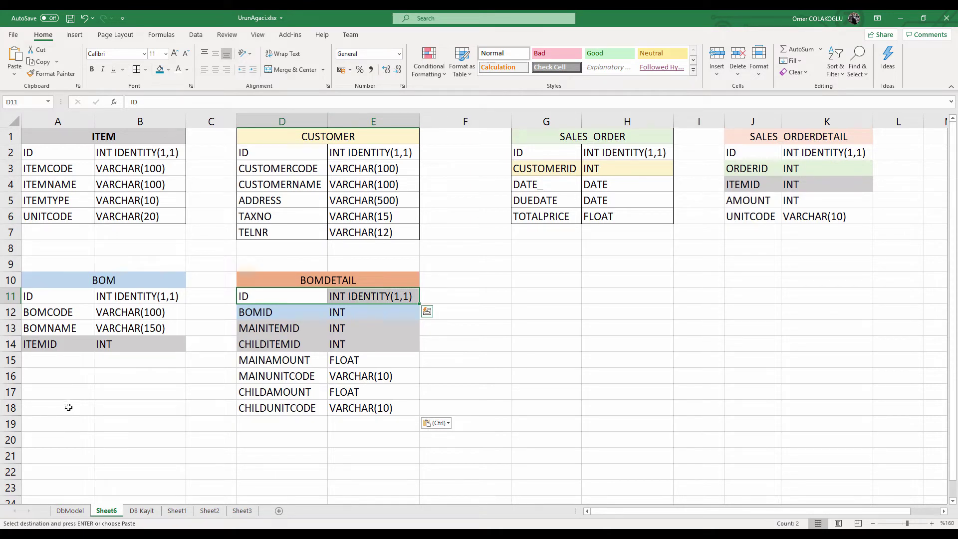
pyautogui.click(210, 340)
pyautogui.click(250, 310)
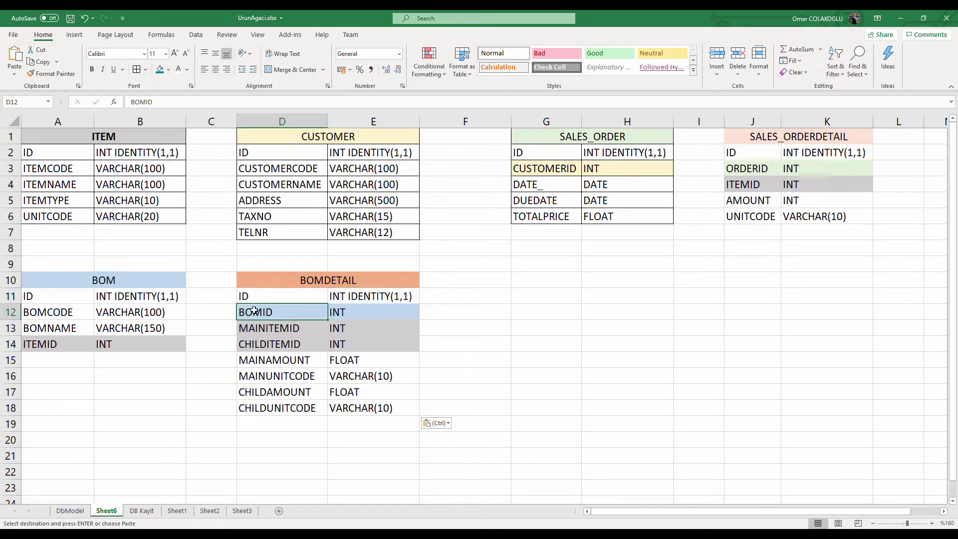
pyautogui.click(341, 310)
pyautogui.click(296, 312)
pyautogui.click(55, 286)
pyautogui.click(172, 345)
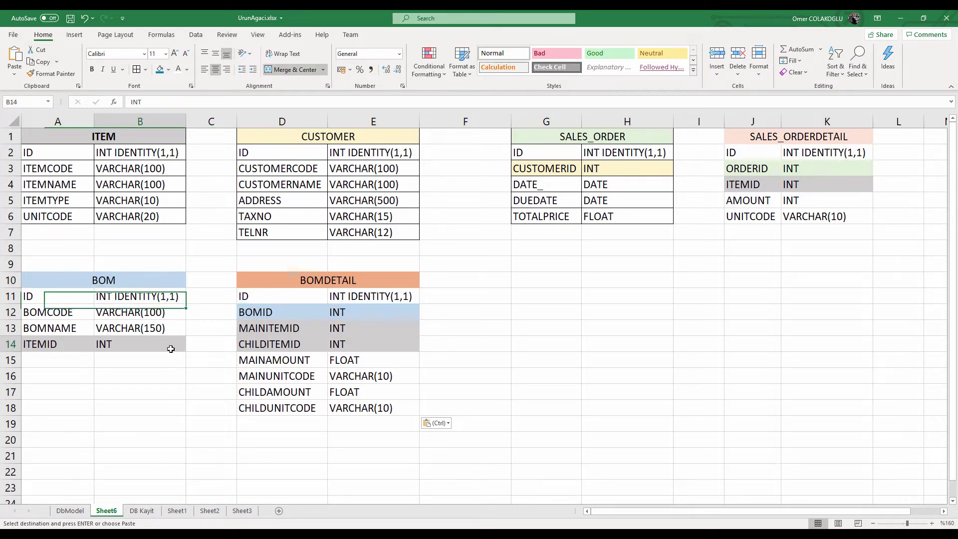
# Examine how MAINITEMID and CHILDITEMID in BOMDETAIL correspond to the BOM table's ITEMID and the product components in Sheet1
pyautogui.click(268, 331)
pyautogui.moveTo(364, 331); pyautogui.dragTo(278, 331)
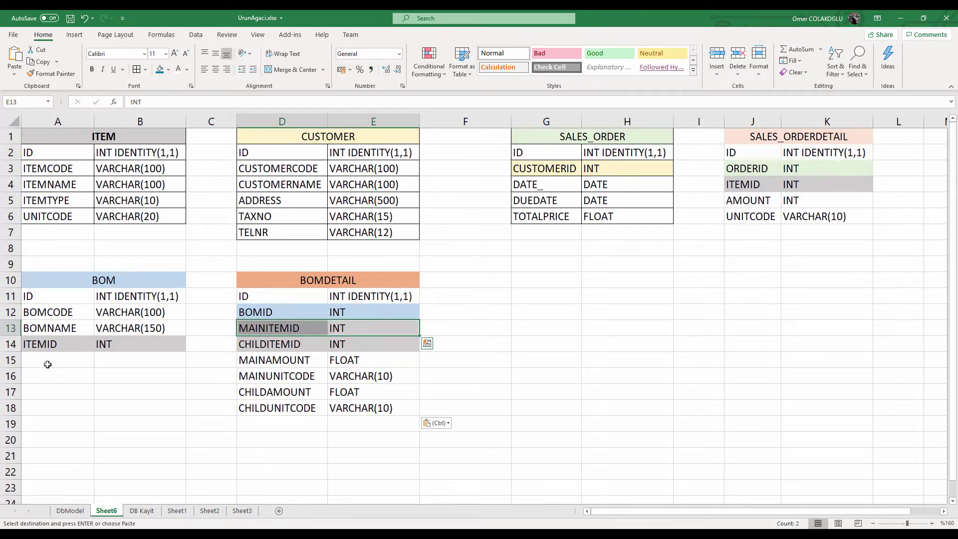
pyautogui.click(45, 348)
pyautogui.click(116, 348)
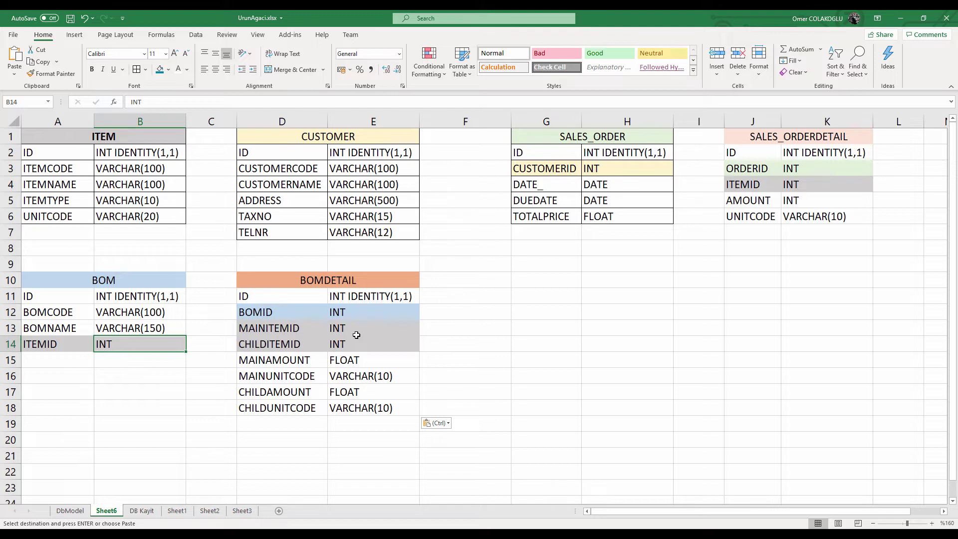
pyautogui.click(275, 328)
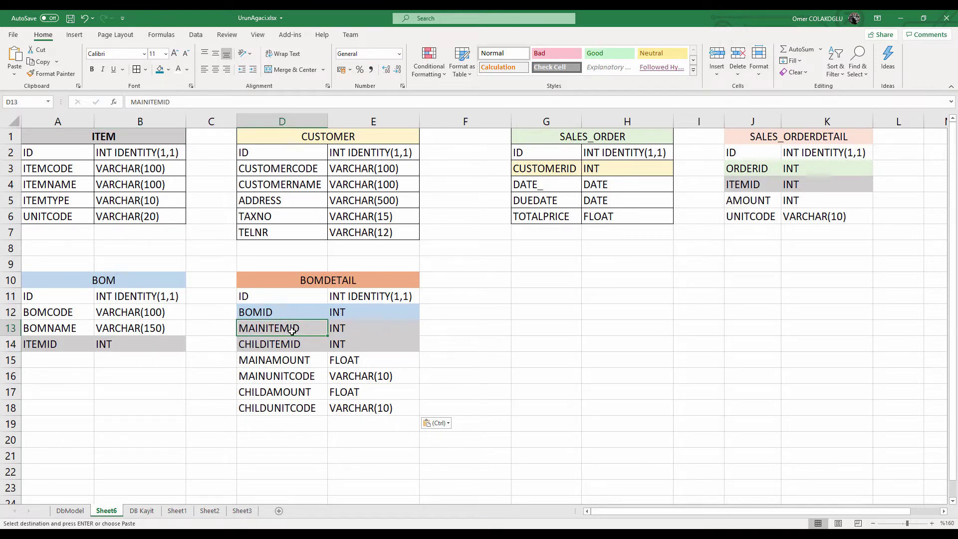
pyautogui.click(177, 510)
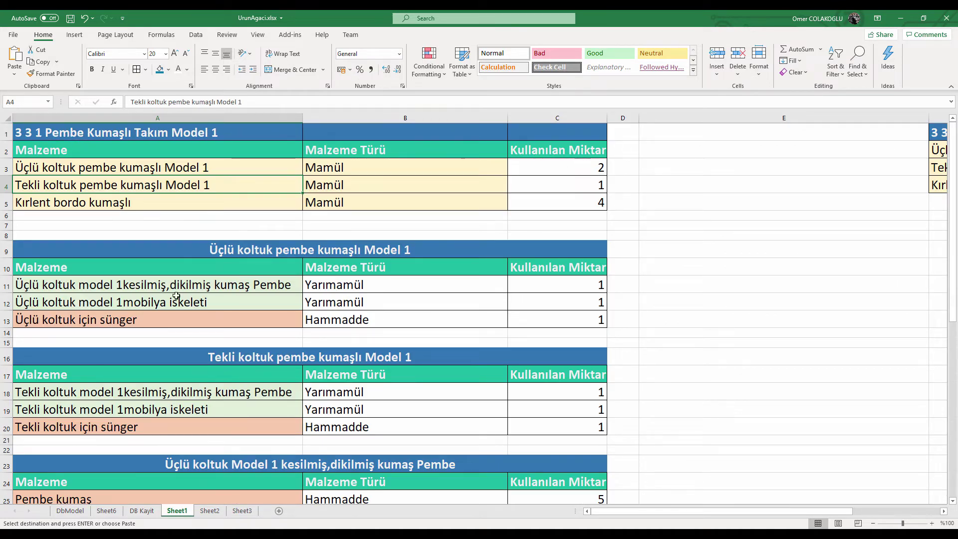
pyautogui.click(104, 511)
pyautogui.click(268, 346)
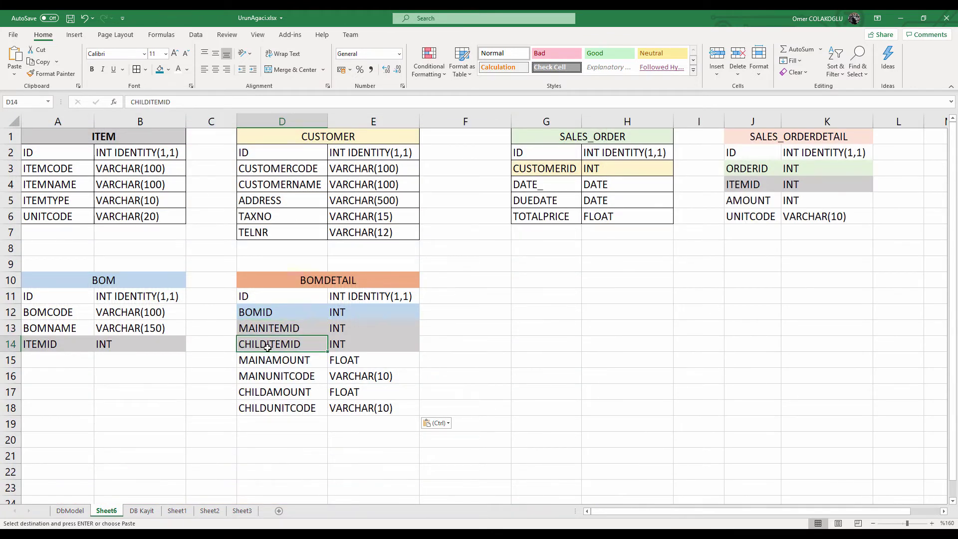
pyautogui.moveTo(268, 345); pyautogui.dragTo(343, 344)
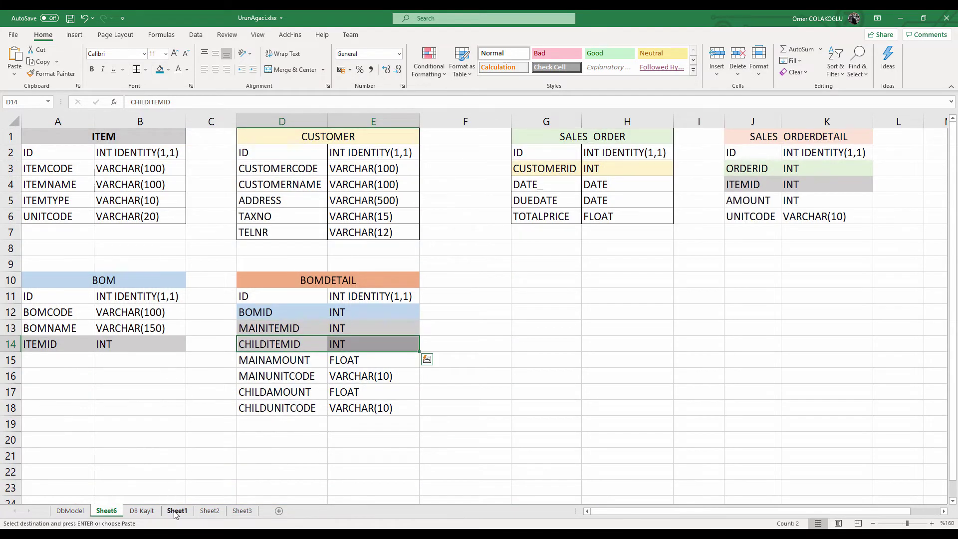
pyautogui.click(176, 511)
pyautogui.moveTo(50, 168); pyautogui.dragTo(532, 179)
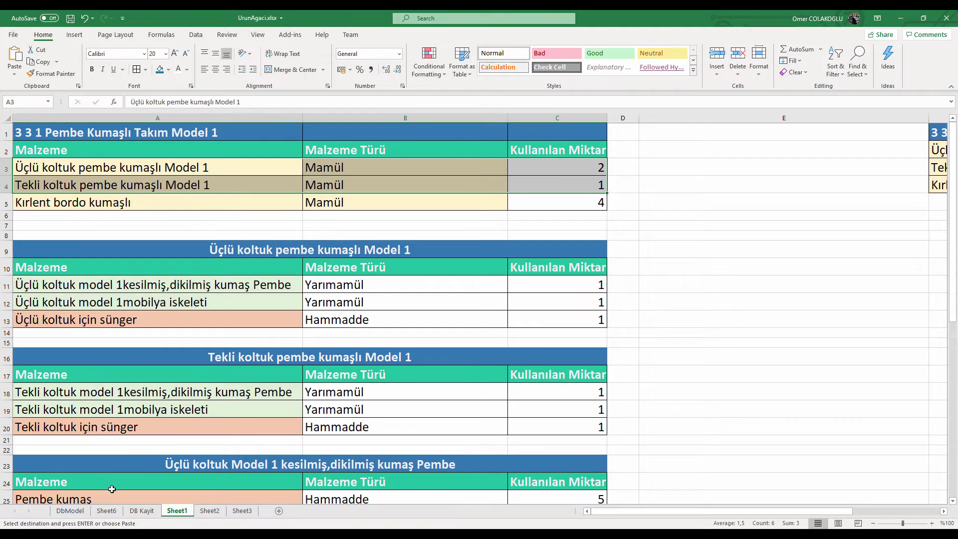
# Examine the MAINAMOUNT, MAINUNITCODE, CHILDAMOUNT and CHILDUNITCODE fields of BOMDETAIL in Sheet6
pyautogui.click(107, 510)
pyautogui.click(263, 360)
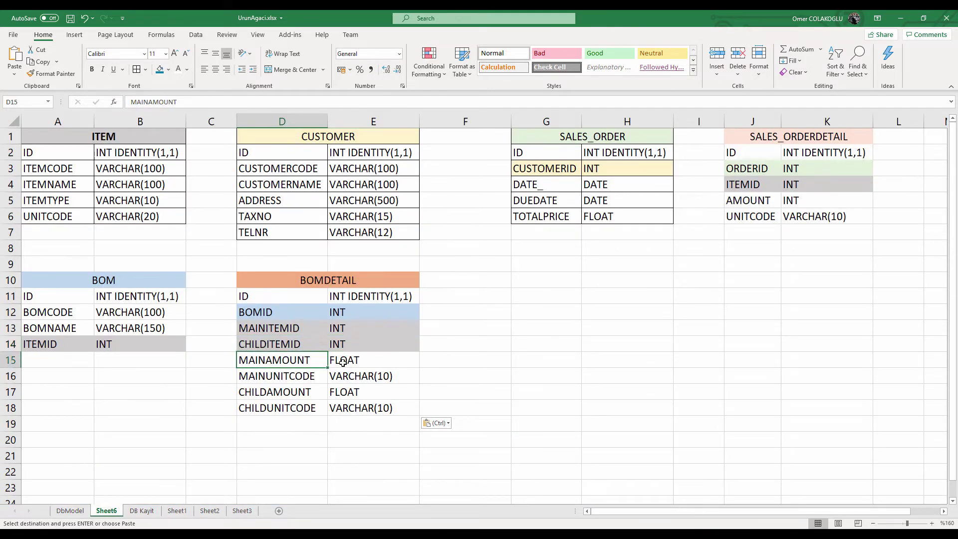
pyautogui.moveTo(376, 360); pyautogui.dragTo(293, 361)
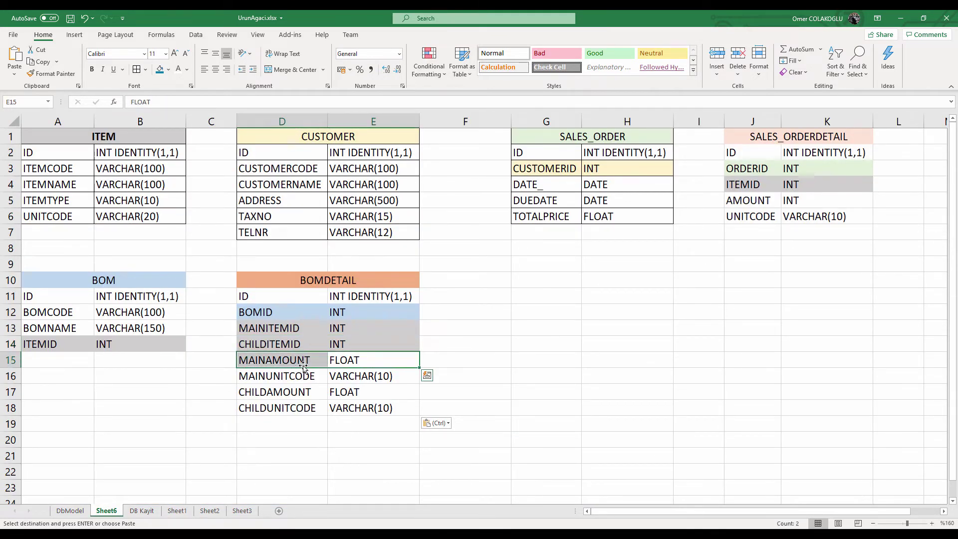
pyautogui.click(304, 366)
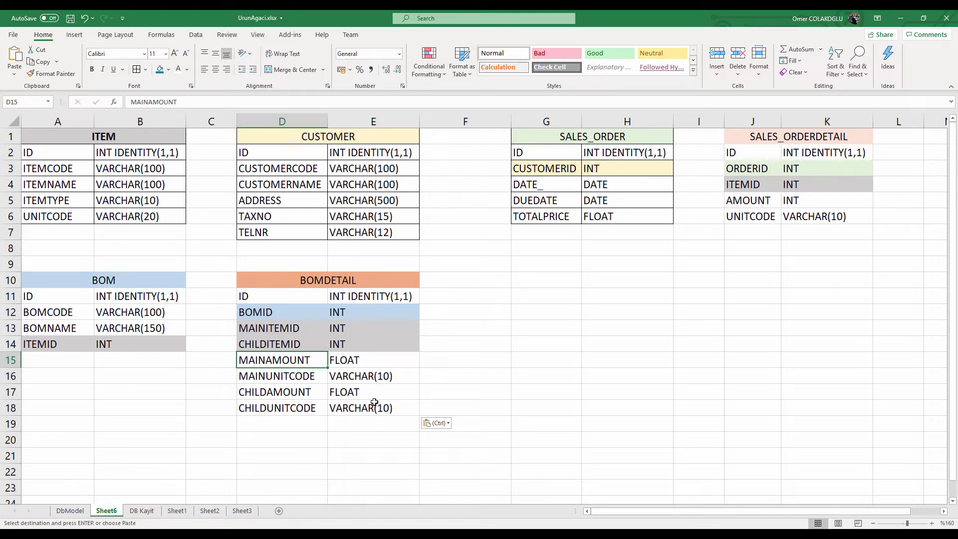
pyautogui.click(273, 381)
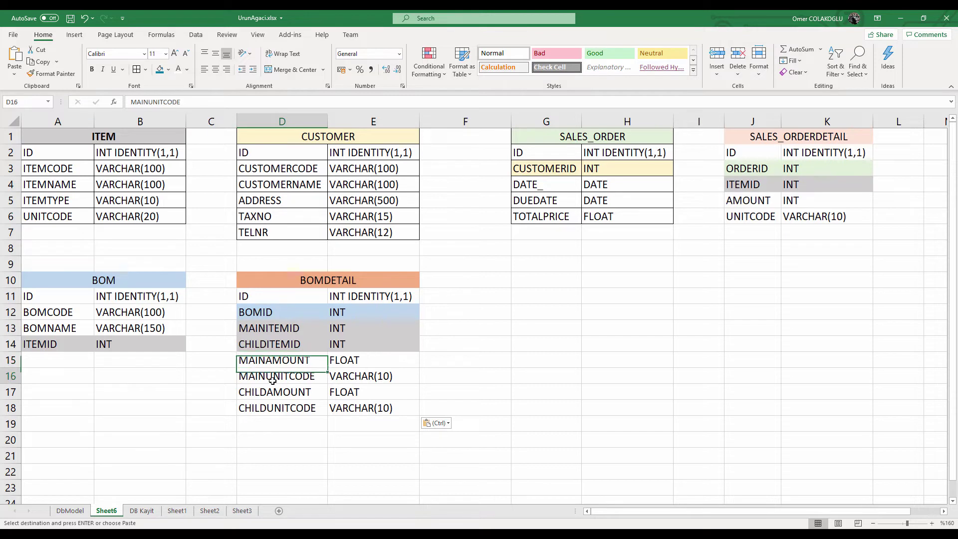
pyautogui.moveTo(273, 380); pyautogui.dragTo(358, 377)
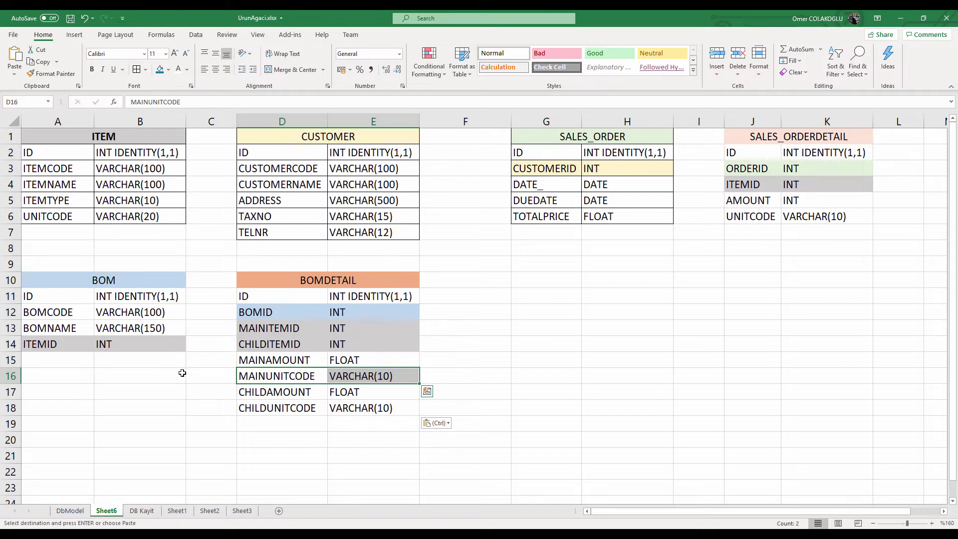
pyautogui.click(339, 381)
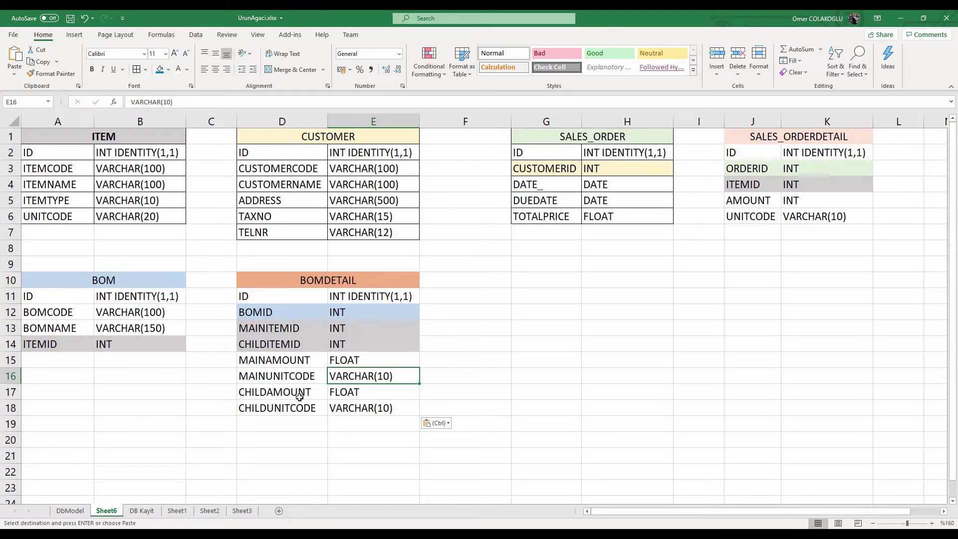
pyautogui.moveTo(365, 394)
pyautogui.mouseDown()
pyautogui.moveTo(295, 394)
pyautogui.moveTo(268, 405)
pyautogui.moveTo(370, 406)
pyautogui.mouseUp()
pyautogui.click(267, 433)
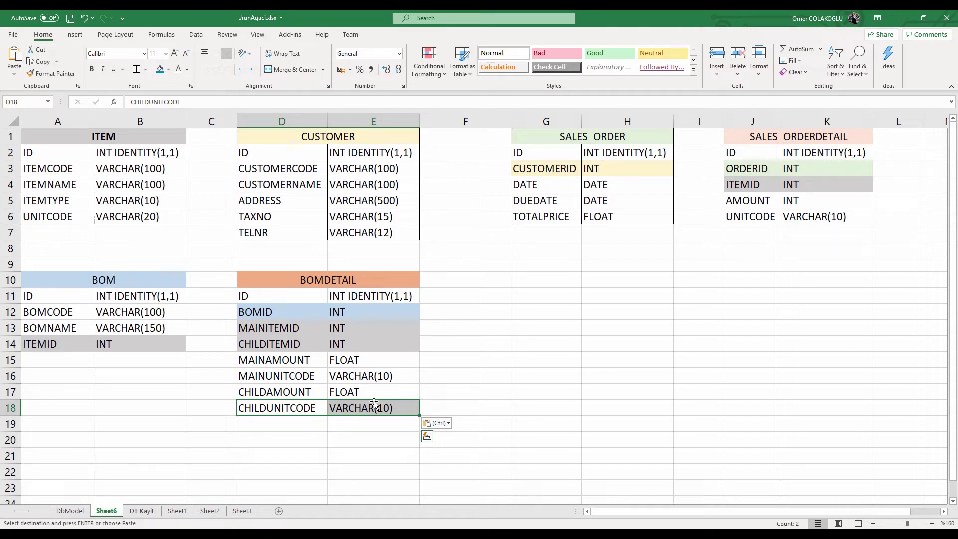
# Compare the MAINAMOUNT field of BOMDETAIL with its CHILDAMOUNT and CHILDUNITCODE fields
pyautogui.moveTo(270, 360); pyautogui.dragTo(346, 364)
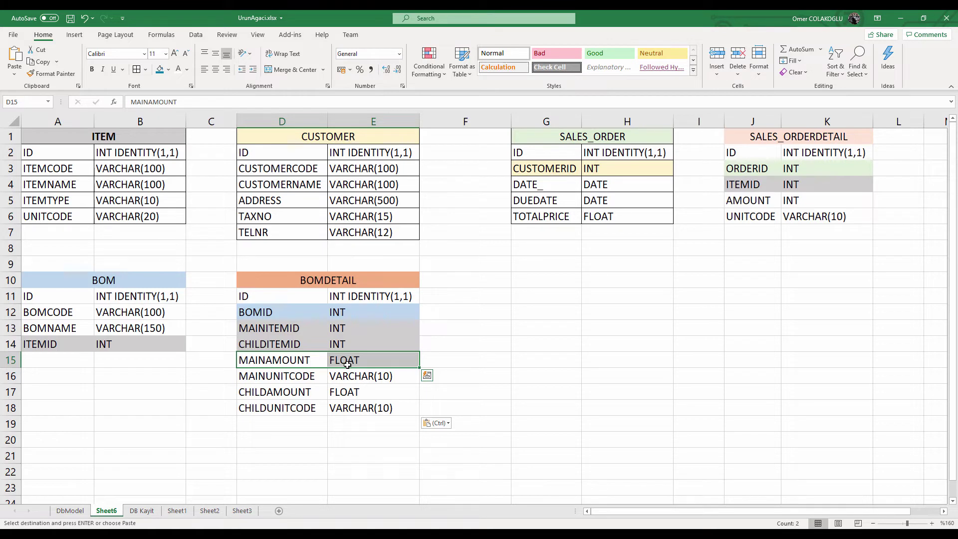
pyautogui.moveTo(279, 391); pyautogui.dragTo(349, 406)
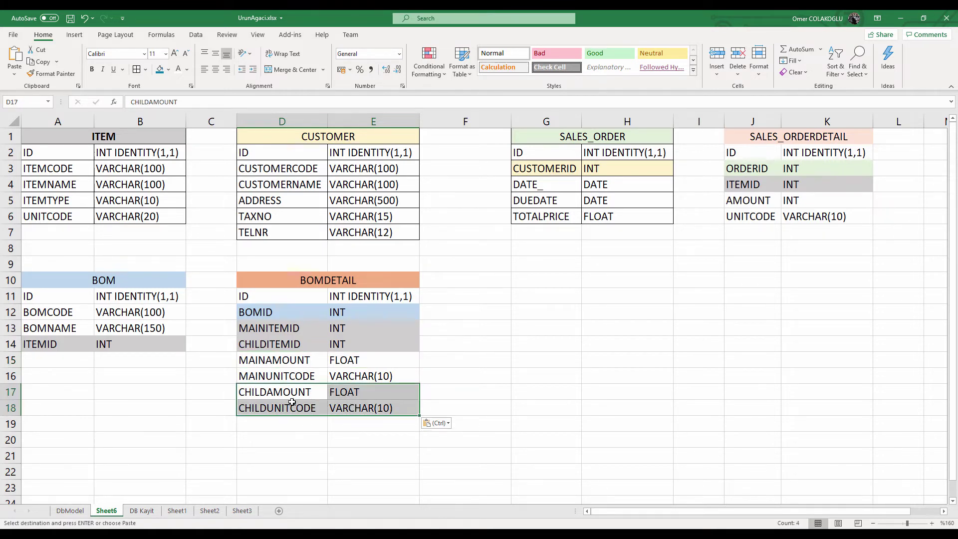
pyautogui.moveTo(292, 402); pyautogui.dragTo(359, 408)
pyautogui.click(345, 439)
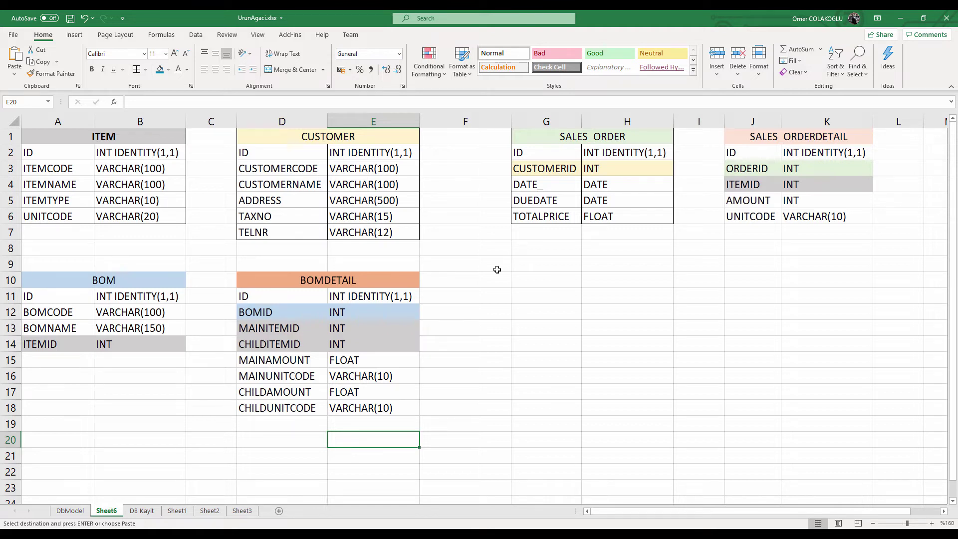
# Paste the MRPCALCULATION table definition at cell G10 of Sheet6, beside the BOMDETAIL table
pyautogui.click(533, 285)
pyautogui.hotkey('ctrl', 'v')
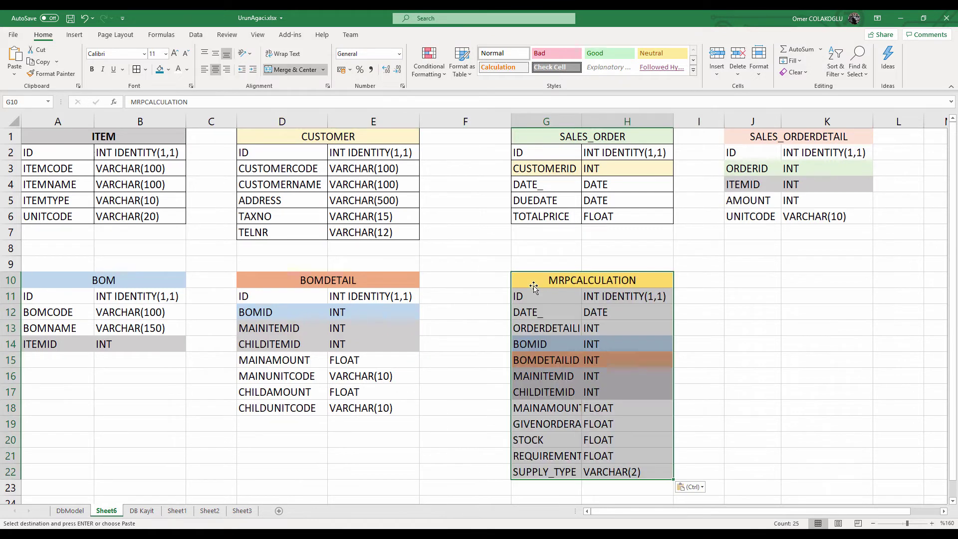
pyautogui.click(648, 348)
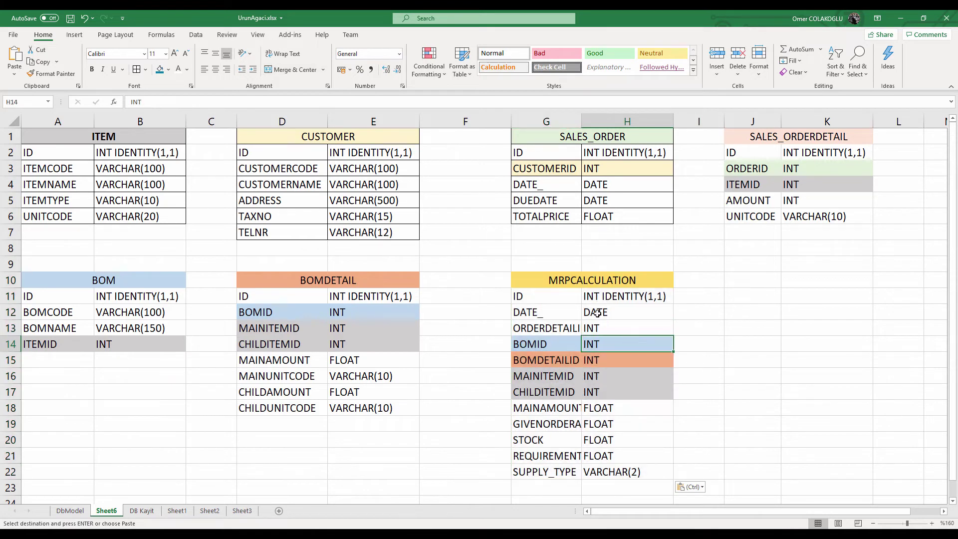
# Review the ID and DATE_ fields of MRPCALCULATION and autofit column G to its longest field name
pyautogui.click(529, 297)
pyautogui.moveTo(529, 297); pyautogui.dragTo(597, 296)
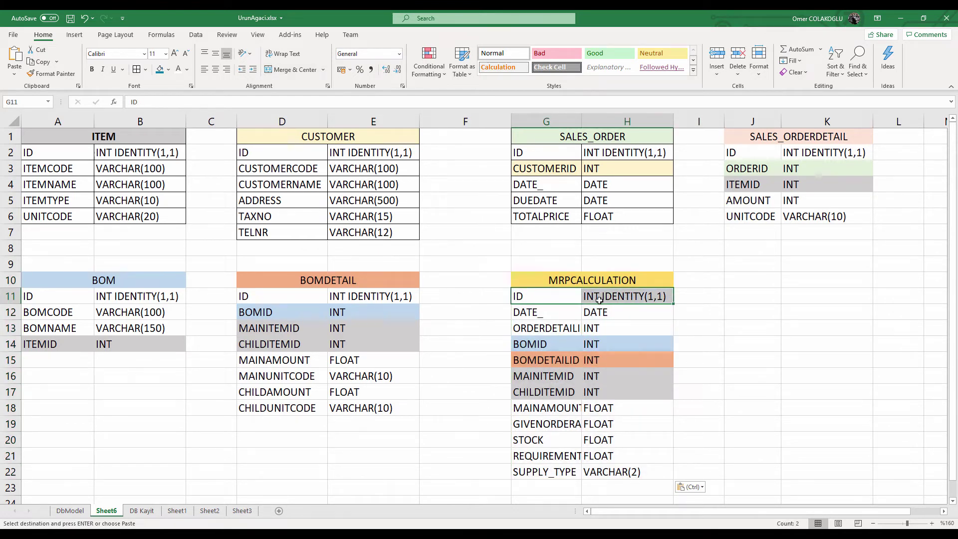
pyautogui.moveTo(540, 314); pyautogui.dragTo(624, 312)
pyautogui.click(580, 330)
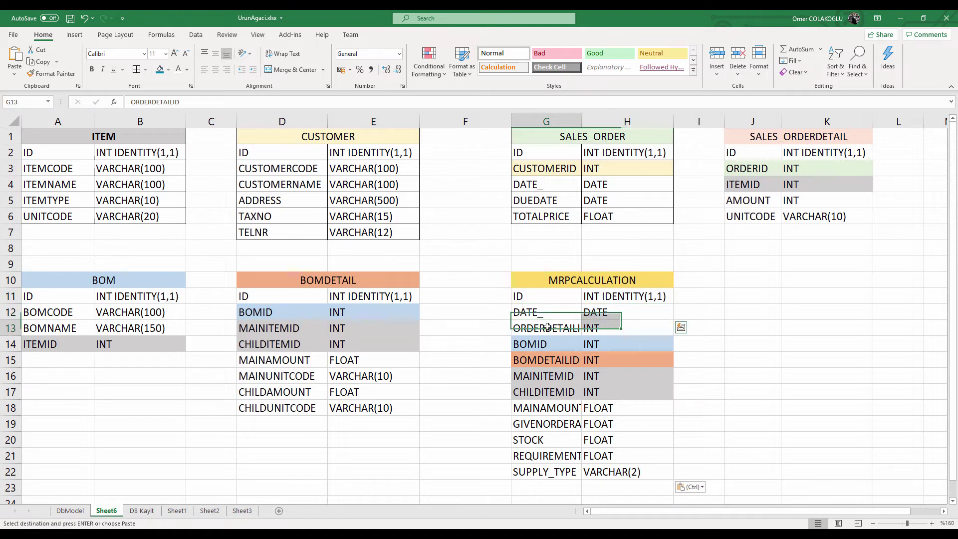
pyautogui.doubleClick(584, 118)
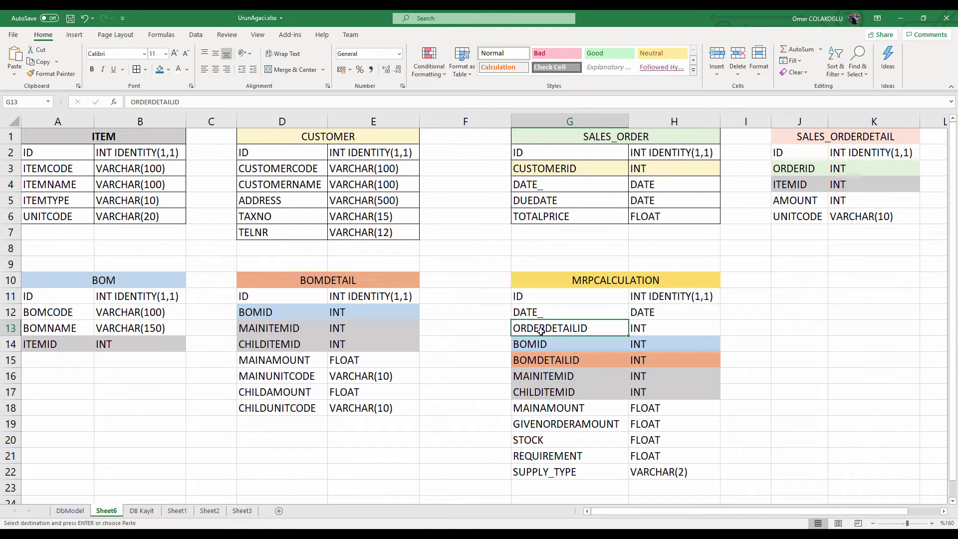
# Examine how ORDERDETAILID, BOMID and BOMDETAILID in MRPCALCULATION relate to the SALES_ORDERDETAIL, BOM and BOMDETAIL tables
pyautogui.moveTo(650, 330); pyautogui.dragTo(582, 327)
pyautogui.hotkey('ctrl', 'v')
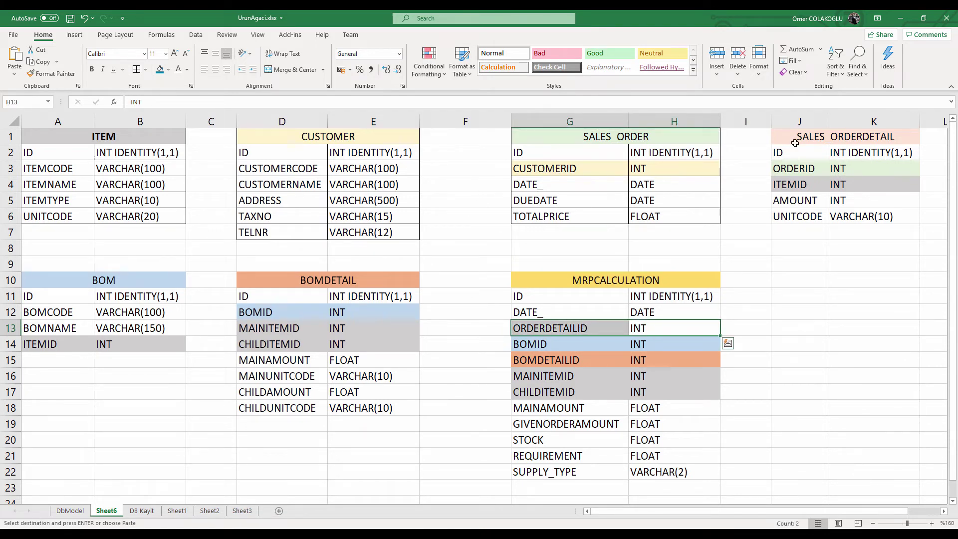
pyautogui.moveTo(793, 168); pyautogui.dragTo(859, 166)
pyautogui.hotkey('ctrl', 'v')
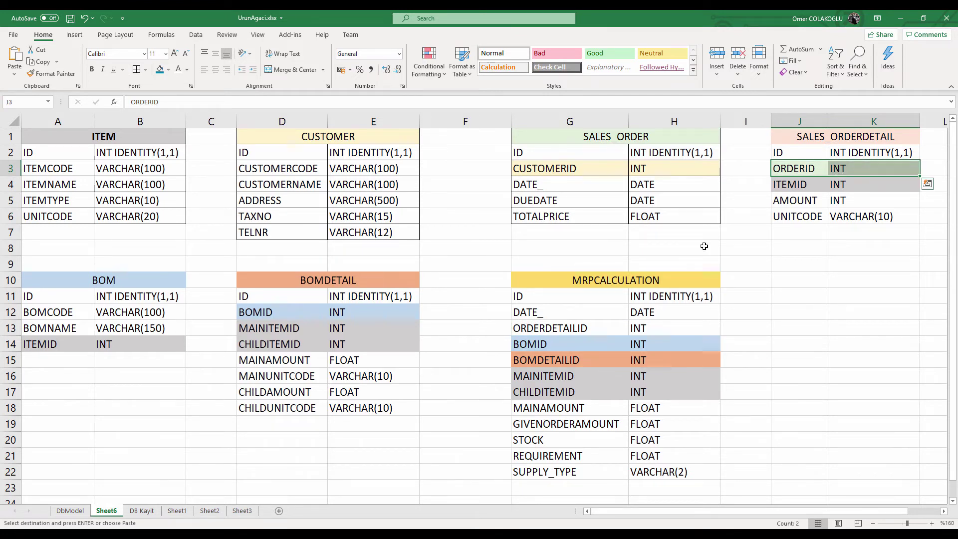
pyautogui.click(537, 357)
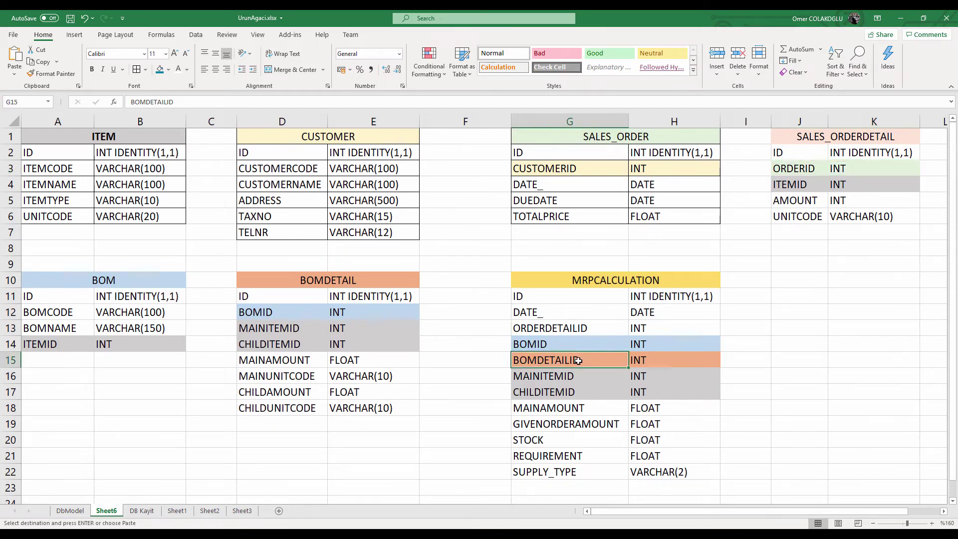
pyautogui.moveTo(537, 344); pyautogui.dragTo(699, 344)
pyautogui.hotkey('ctrl', 'v')
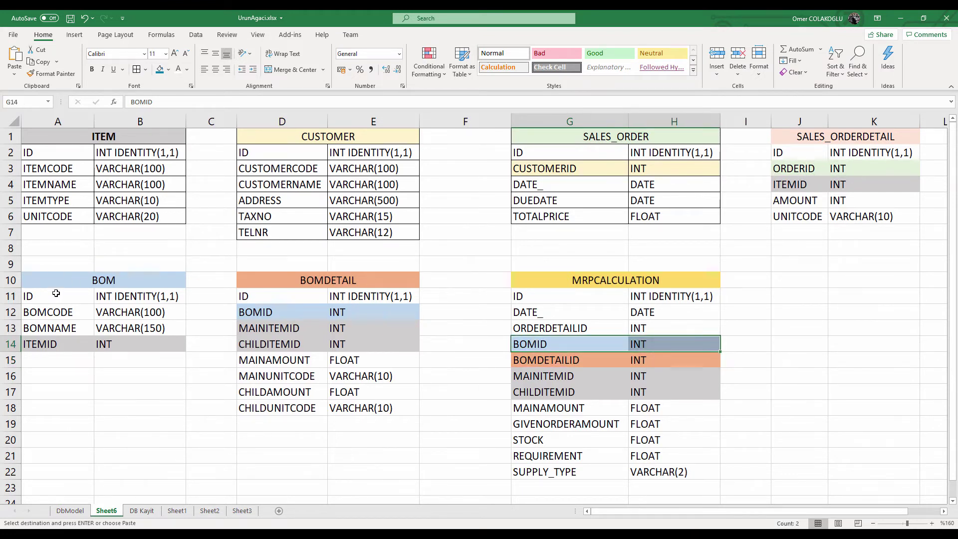
pyautogui.click(43, 282)
pyautogui.click(44, 296)
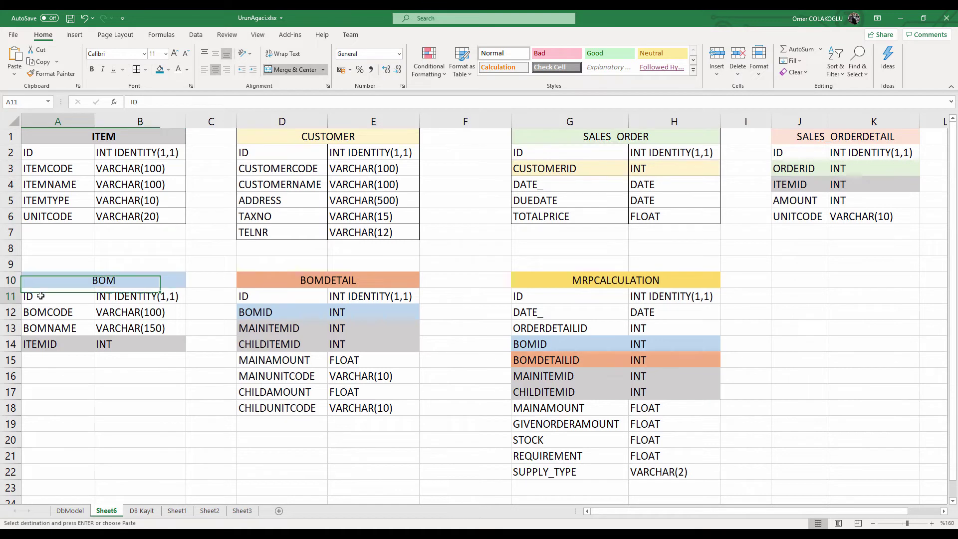
pyautogui.moveTo(556, 363); pyautogui.dragTo(646, 359)
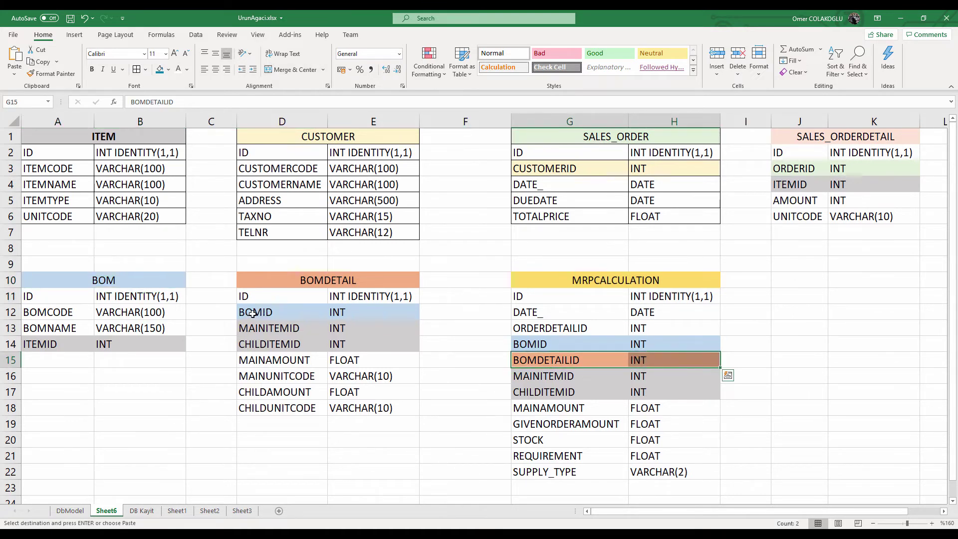
pyautogui.moveTo(253, 313); pyautogui.dragTo(369, 316)
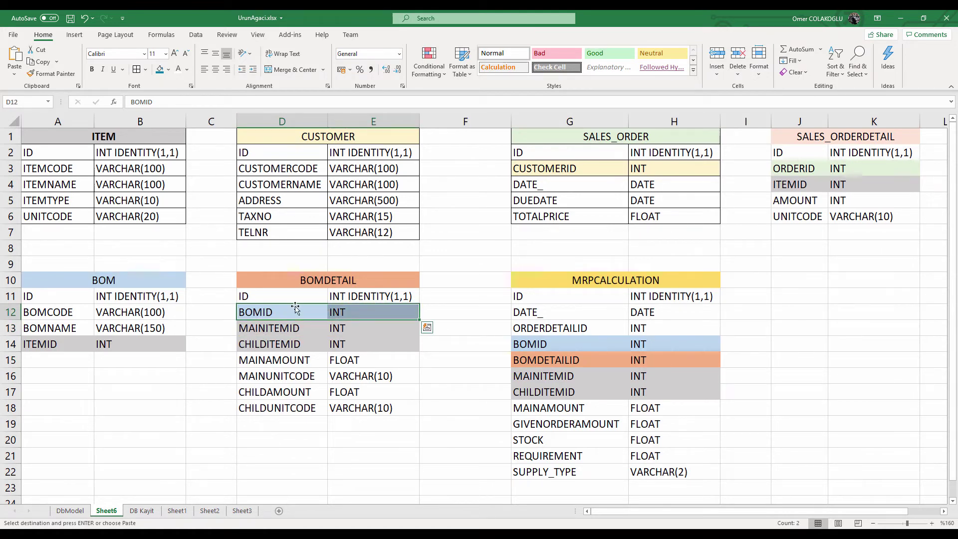
pyautogui.click(544, 363)
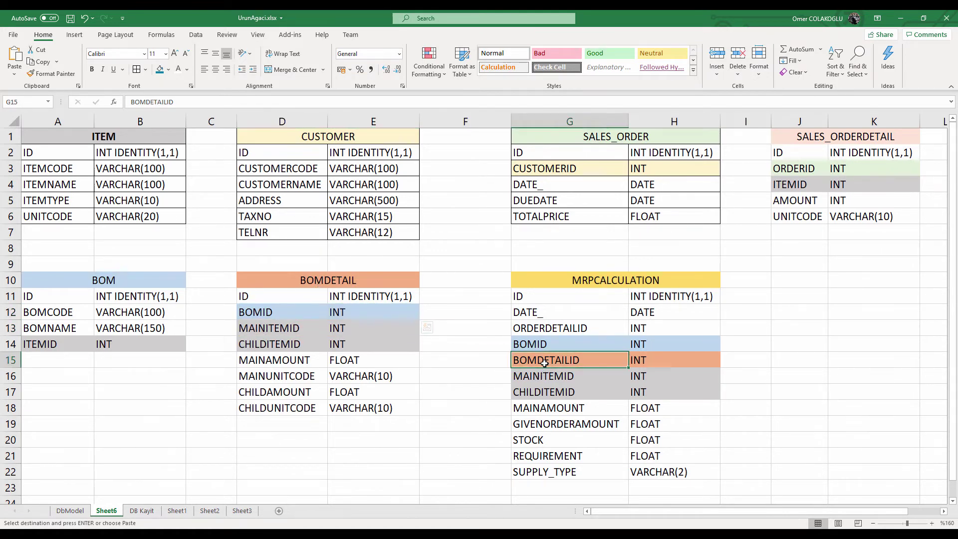
# Examine the MAINITEMID, CHILDITEMID, MAINAMOUNT and GIVENORDERAMOUNT fields of MRPCALCULATION
pyautogui.click(537, 377)
pyautogui.moveTo(536, 377); pyautogui.dragTo(672, 376)
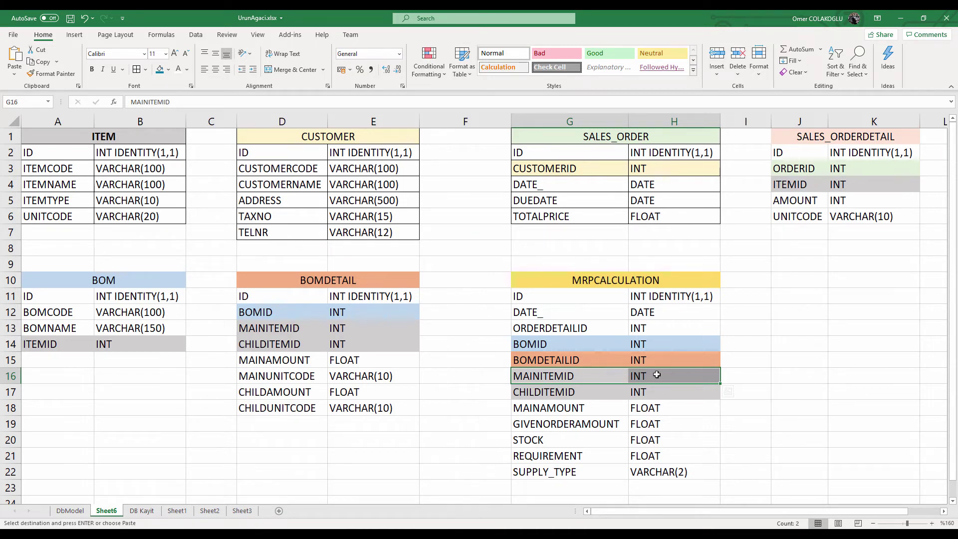
pyautogui.moveTo(556, 393); pyautogui.dragTo(651, 396)
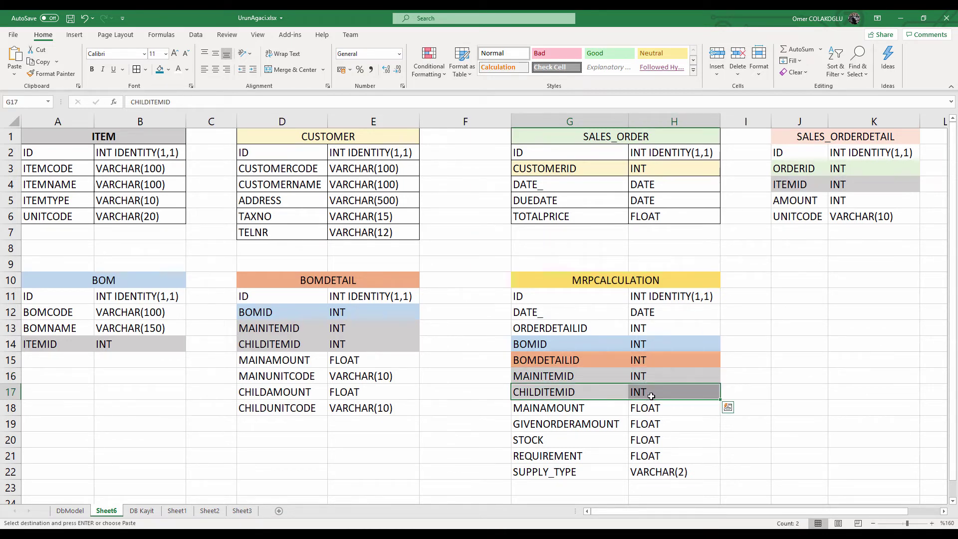
pyautogui.click(603, 398)
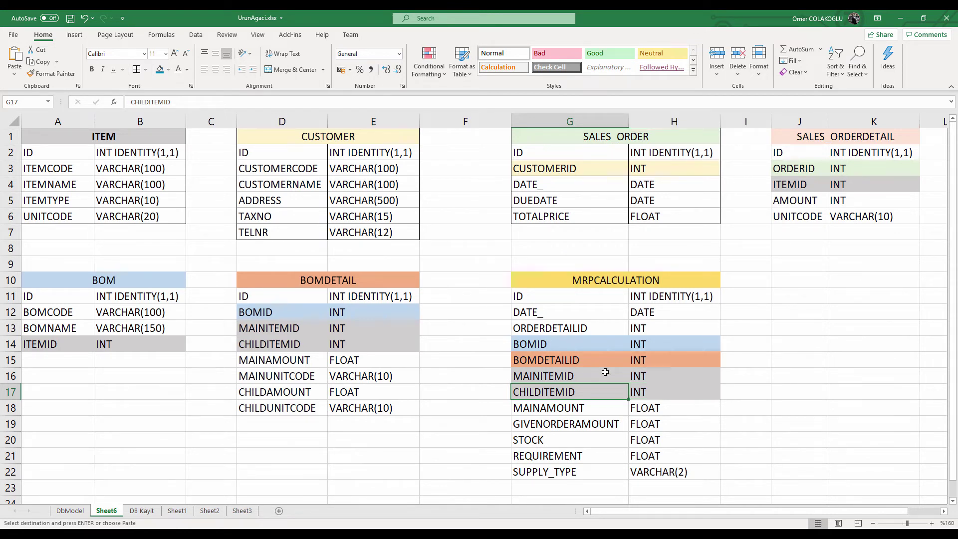
pyautogui.moveTo(555, 393); pyautogui.dragTo(631, 392)
pyautogui.click(544, 393)
pyautogui.click(569, 405)
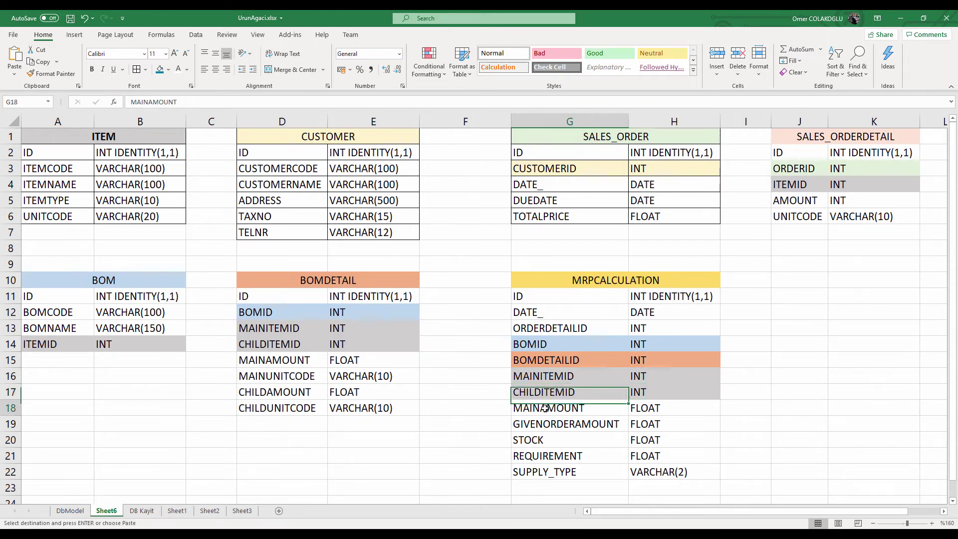
pyautogui.moveTo(629, 408); pyautogui.dragTo(650, 404)
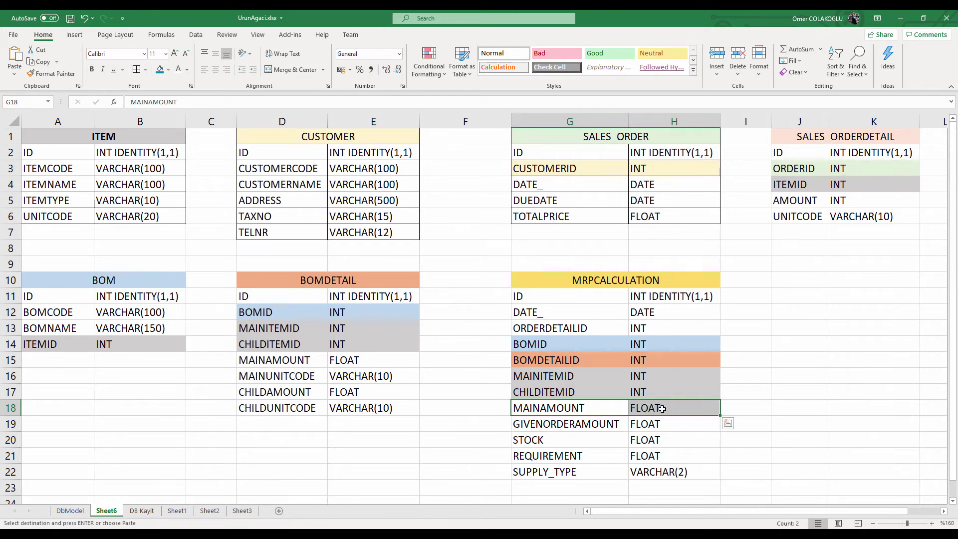
pyautogui.click(528, 427)
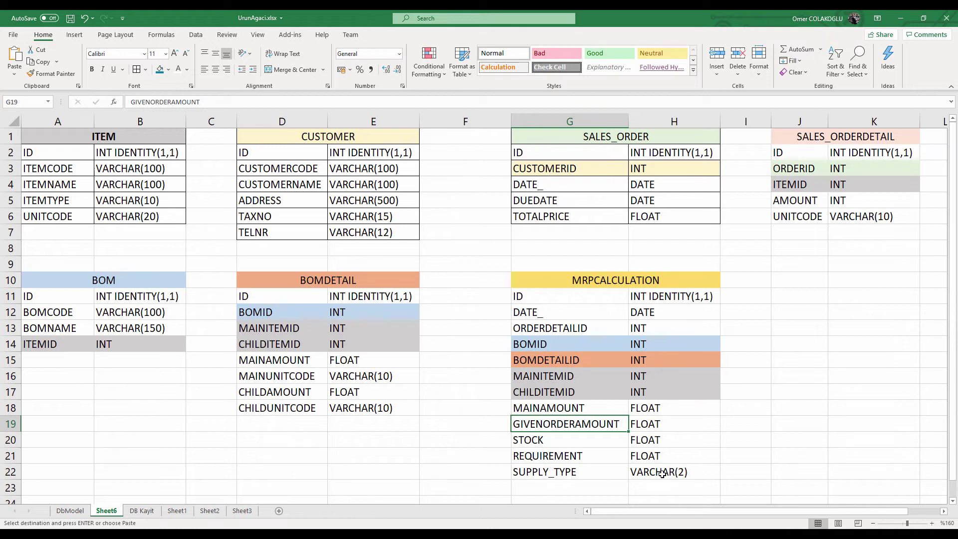
# Start a requirement example beside MRPCALCULATION with the heading "ihtiyaç" in J11 and 100 in J12
pyautogui.click(791, 316)
pyautogui.write('100')
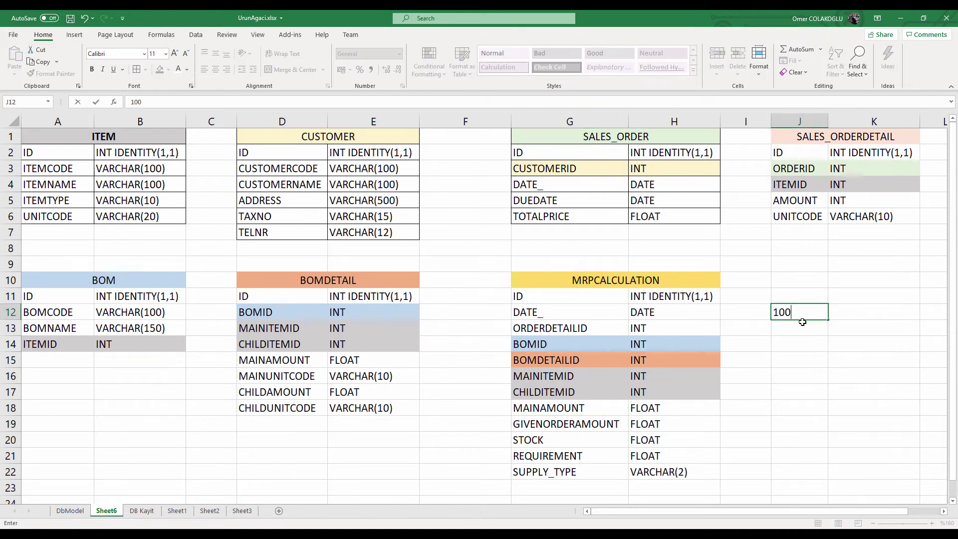
pyautogui.press('Return')
pyautogui.press('Up')
pyautogui.press('Up')
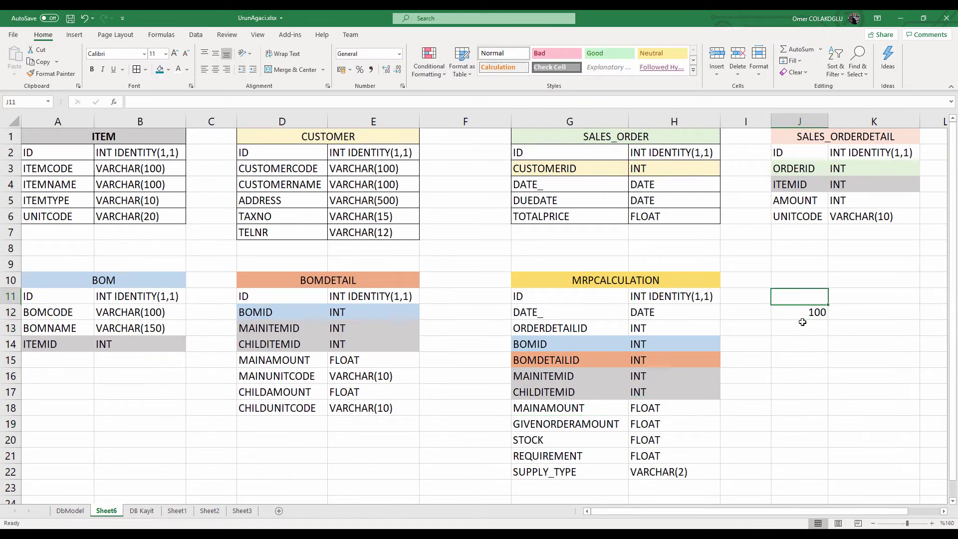
pyautogui.write('ihtiyaç')
pyautogui.press('Return')
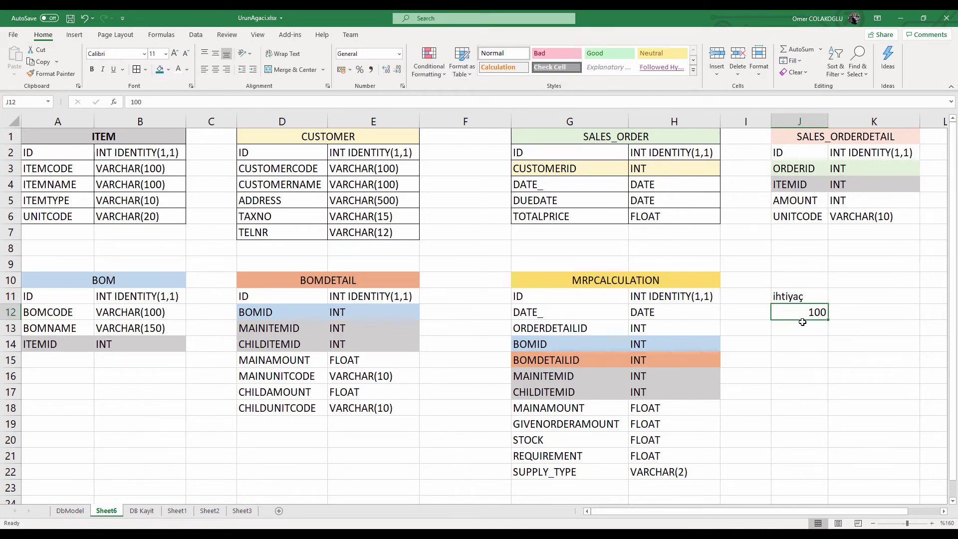
# Add a stock column to the example with the heading "stok" in K11 and 50 in K12
pyautogui.press('Up')
pyautogui.press('Right')
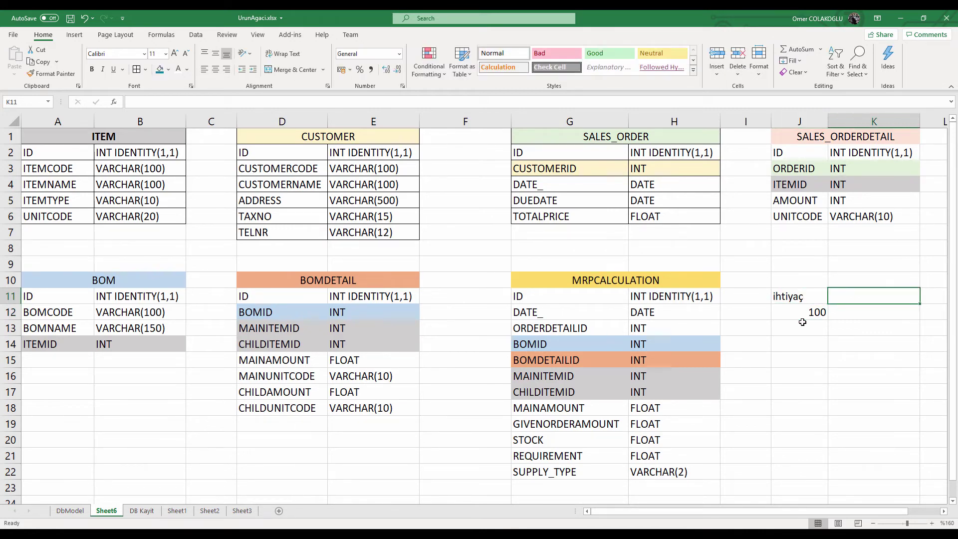
pyautogui.write('stok')
pyautogui.press('Return')
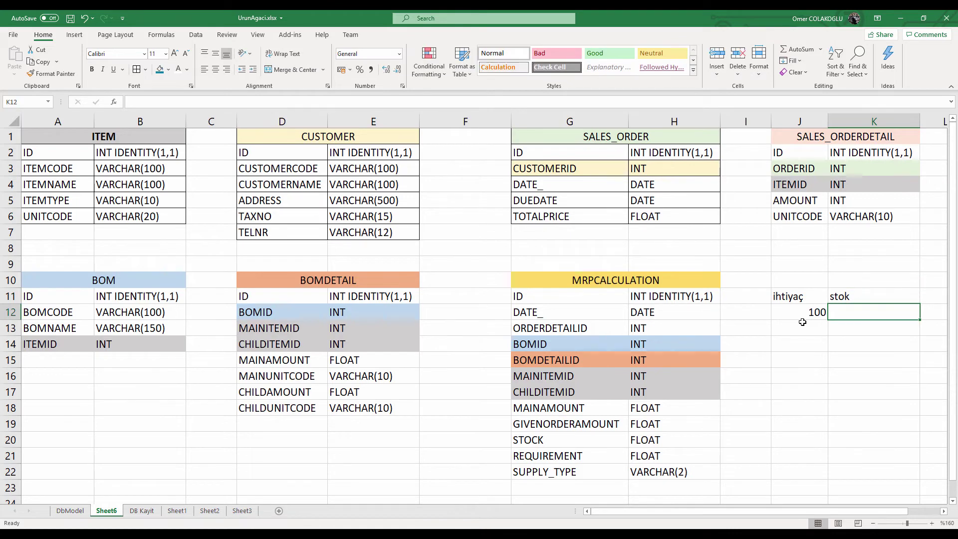
pyautogui.write('50')
pyautogui.press('Return')
# Add a given-order column to the example with the heading "verilen sipariş" in L11 and 20 in L12
pyautogui.press('Up')
pyautogui.press('Up')
pyautogui.press('Right')
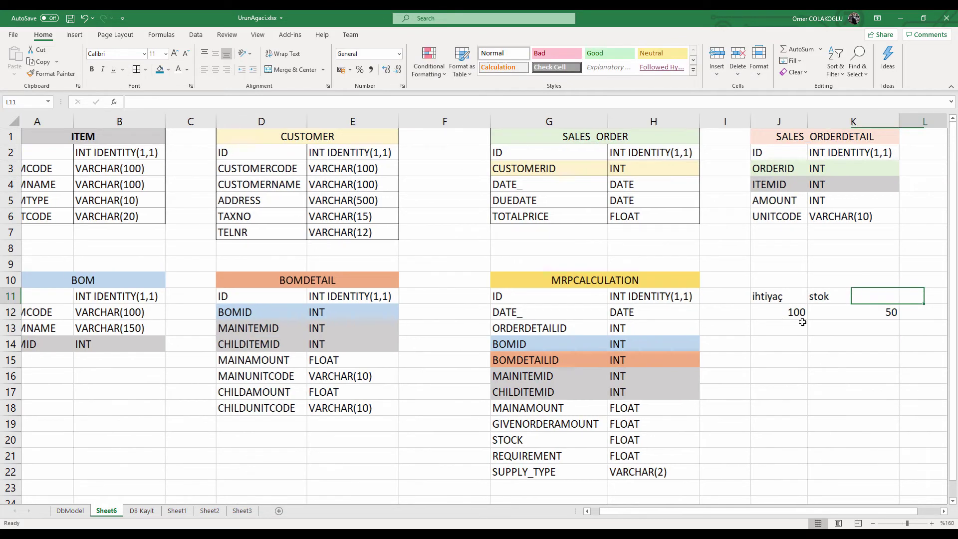
pyautogui.write('verilen sipariş')
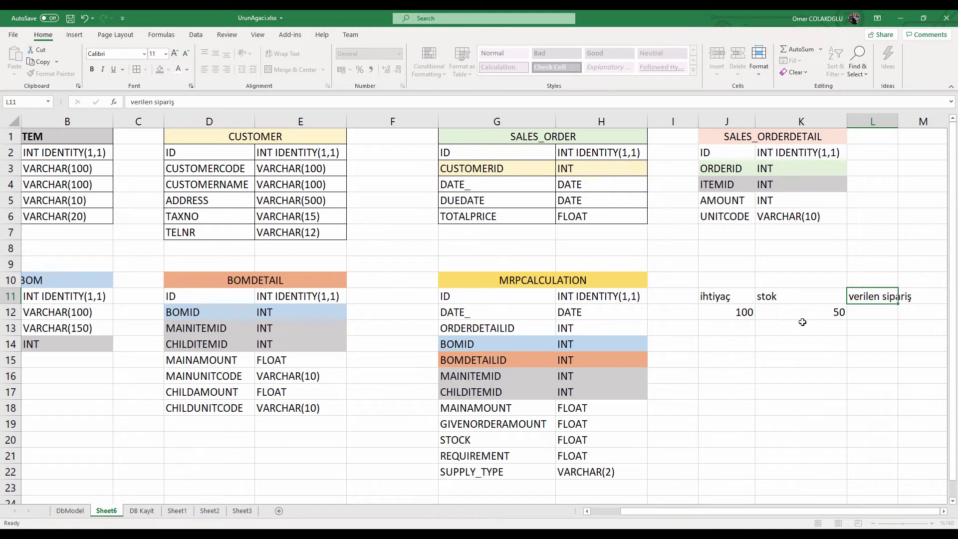
pyautogui.press('Return')
pyautogui.write('20')
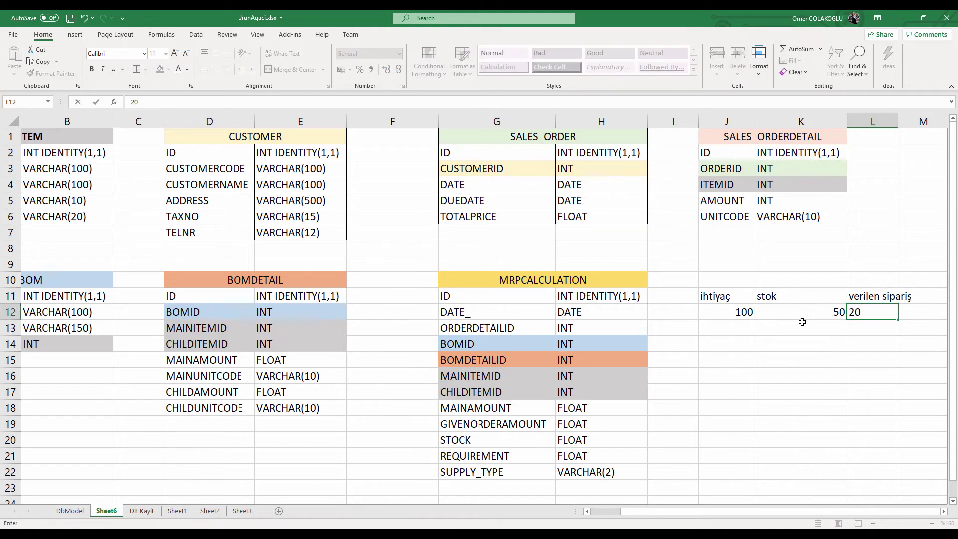
pyautogui.press('Return')
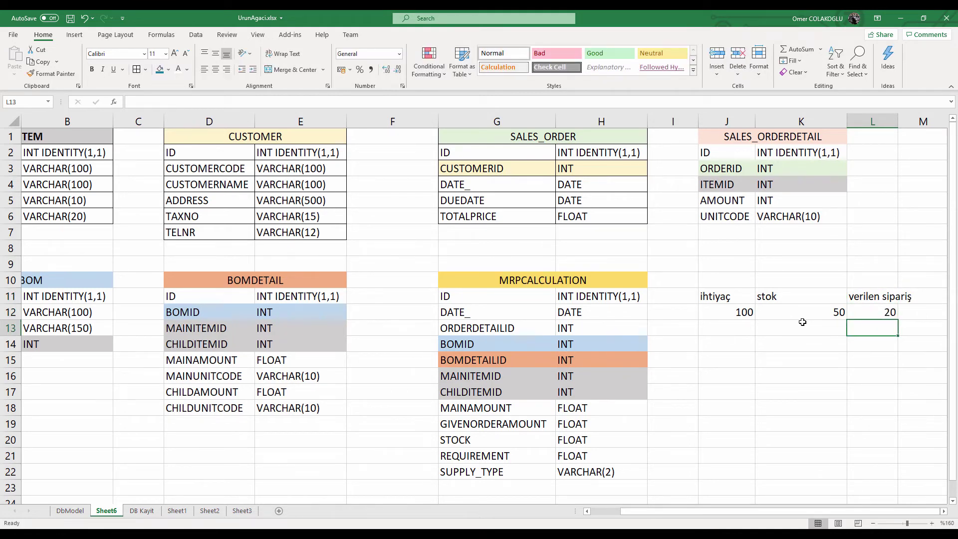
# Calculate the net requirement in M12 by subtracting stock and given order from the need with =J12-K12-L12
pyautogui.press('Up')
pyautogui.press('Right')
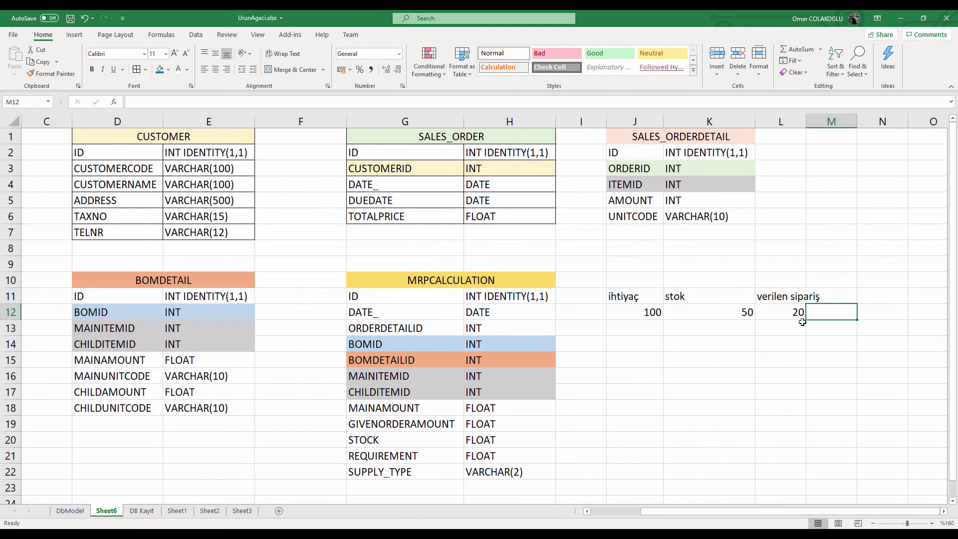
pyautogui.write('=')
pyautogui.press('Left')
pyautogui.press('Left')
pyautogui.press('Left')
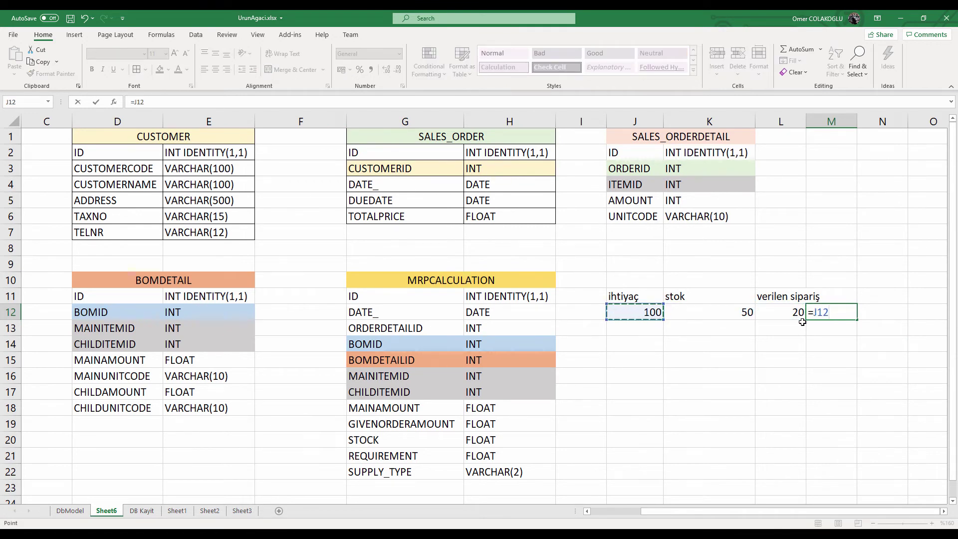
pyautogui.write('-')
pyautogui.press('Left')
pyautogui.press('Left')
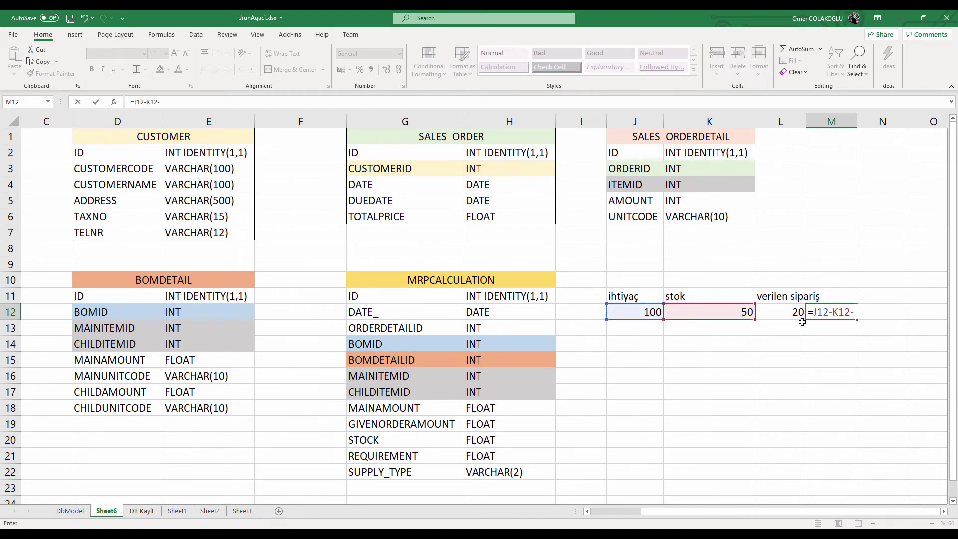
pyautogui.press('Return')
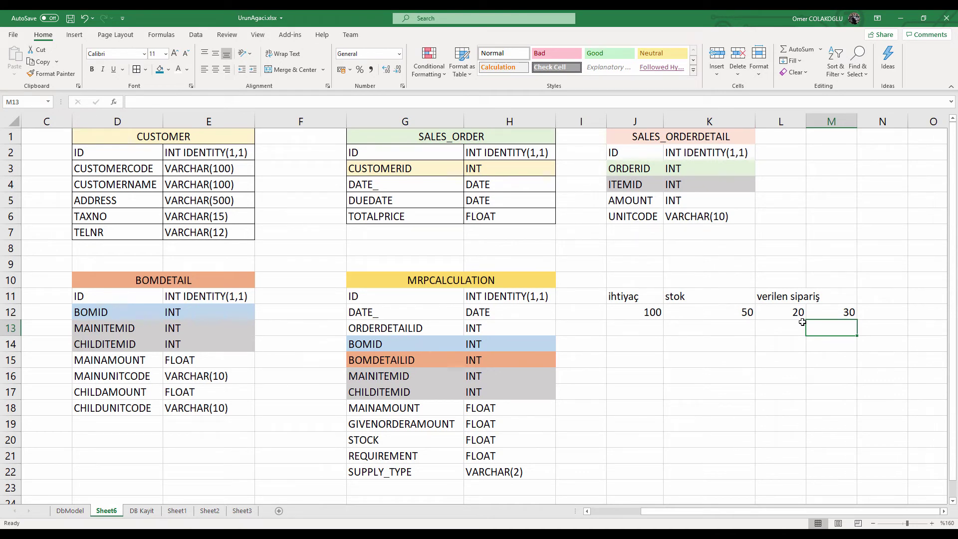
pyautogui.click(618, 313)
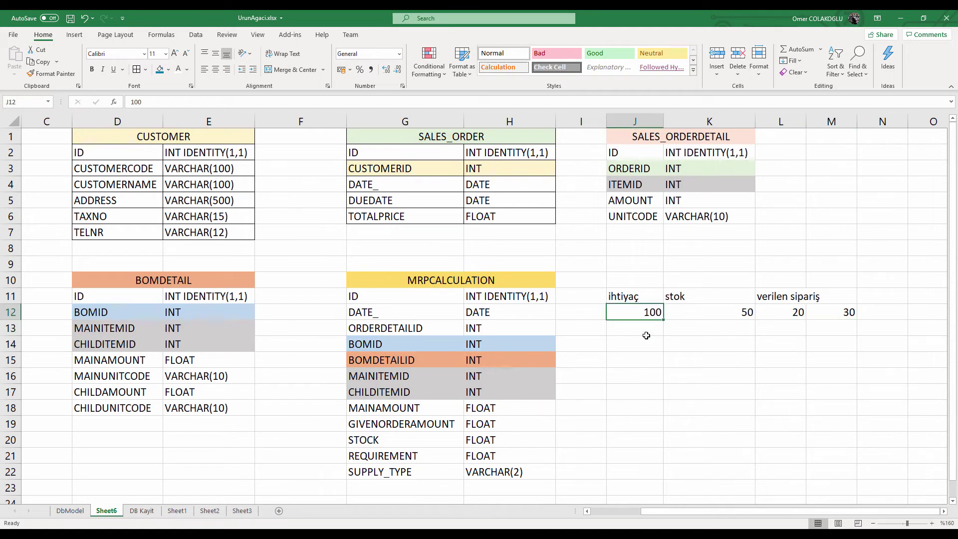
pyautogui.click(716, 317)
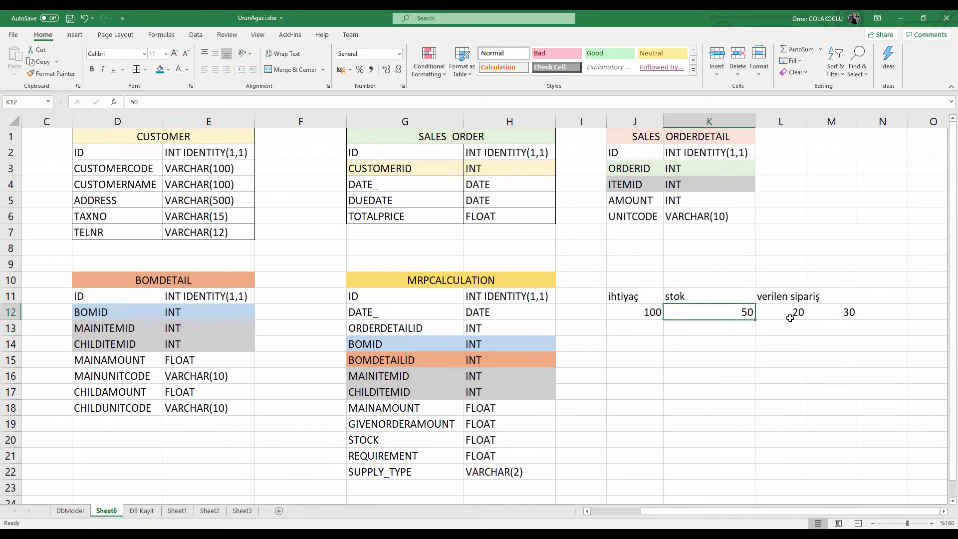
pyautogui.click(843, 313)
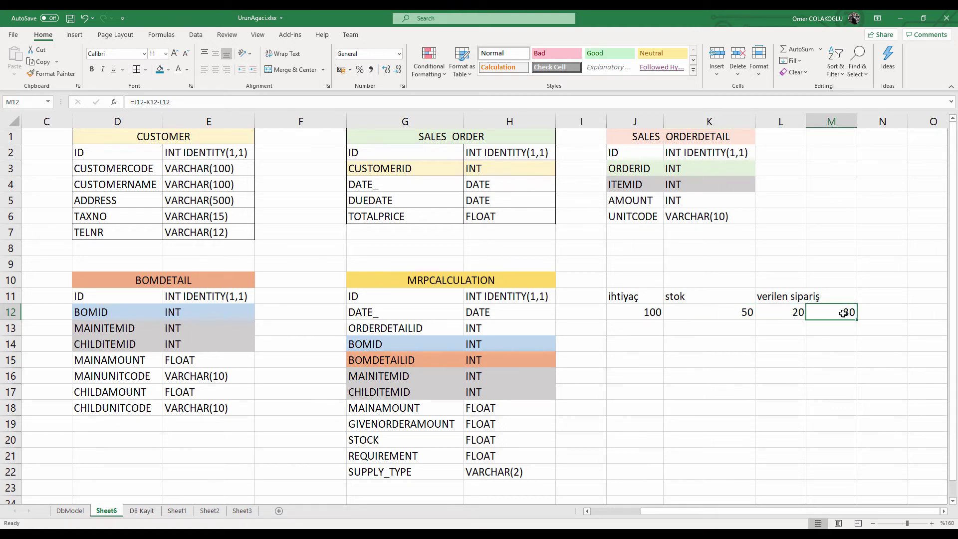
# Add a second row to the requirement example with 100 in J13, 50 in K13 and 0 in L13
pyautogui.click(626, 332)
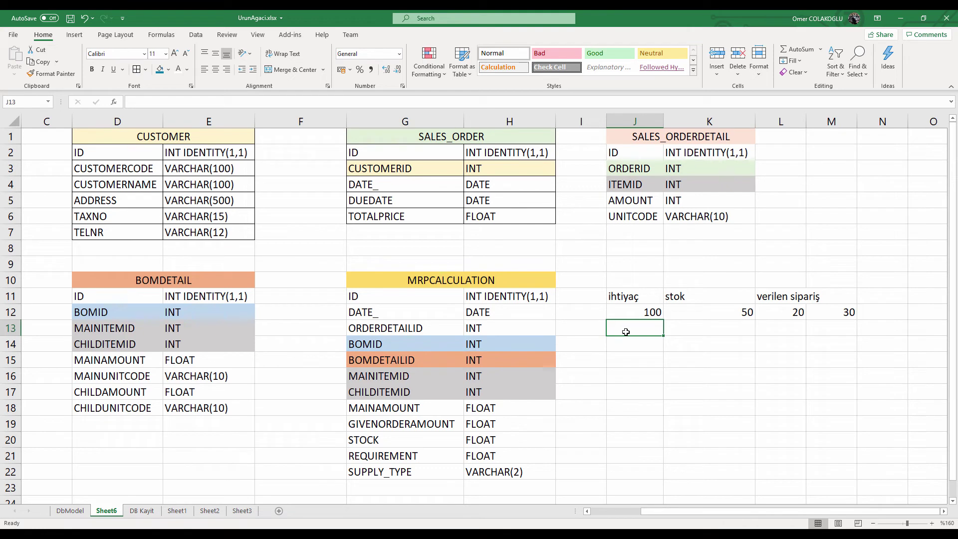
pyautogui.write('100')
pyautogui.press('Return')
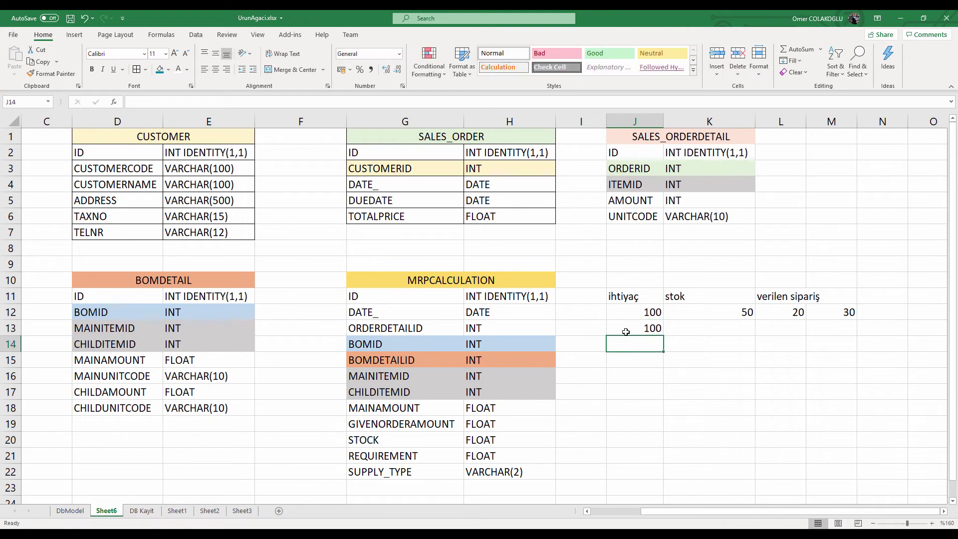
pyautogui.press('Right')
pyautogui.write('50')
pyautogui.press('Return')
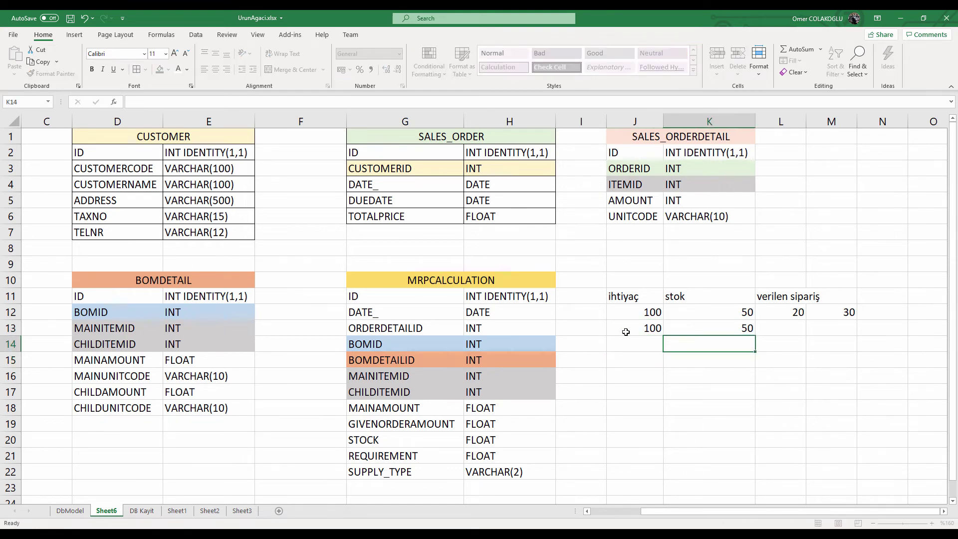
pyautogui.press('Up')
pyautogui.press('Right')
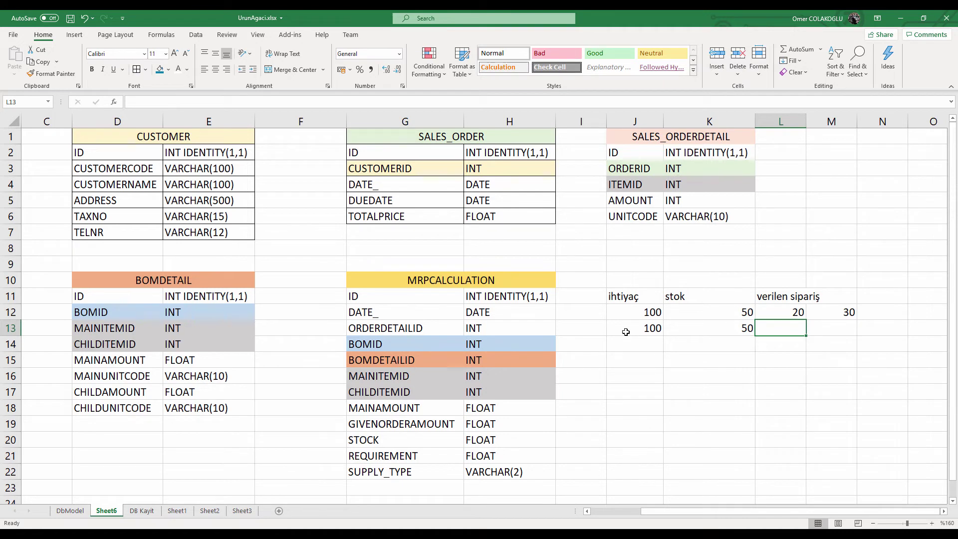
pyautogui.write('0')
pyautogui.press('Return')
pyautogui.press('Up')
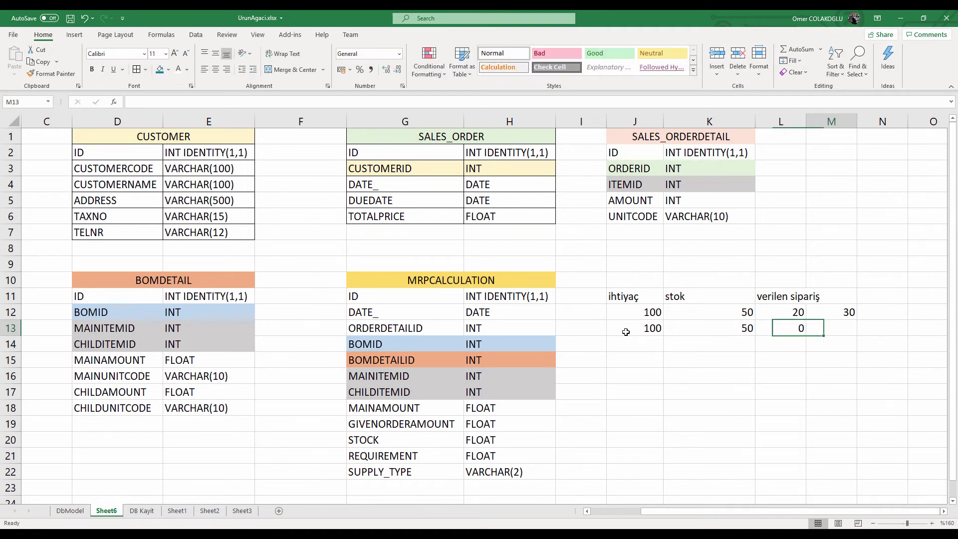
# Calculate the second row's net requirement in M13 with =J13-K13-L13
pyautogui.press('Right')
pyautogui.write('=')
pyautogui.click(626, 332)
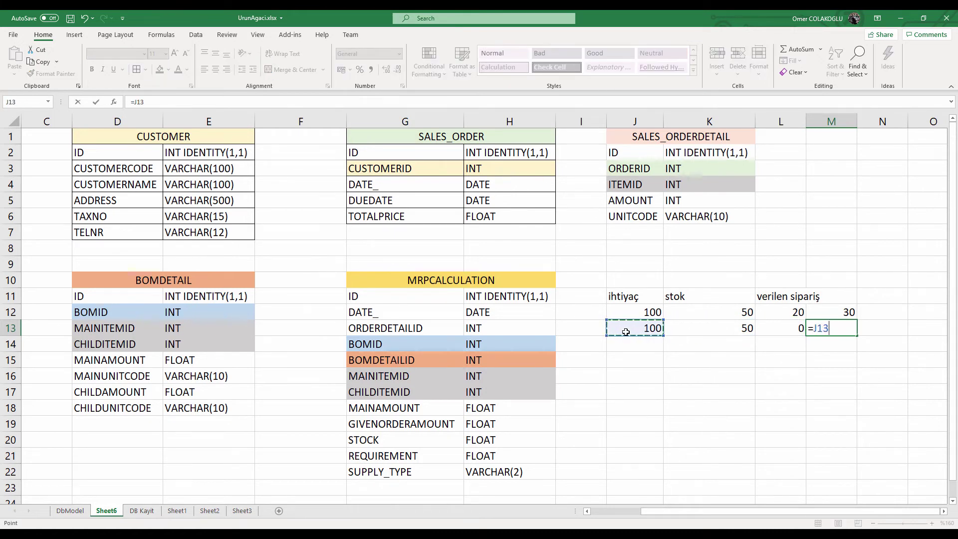
pyautogui.write('-')
pyautogui.press('Left')
pyautogui.press('Left')
pyautogui.write('-')
pyautogui.press('Left')
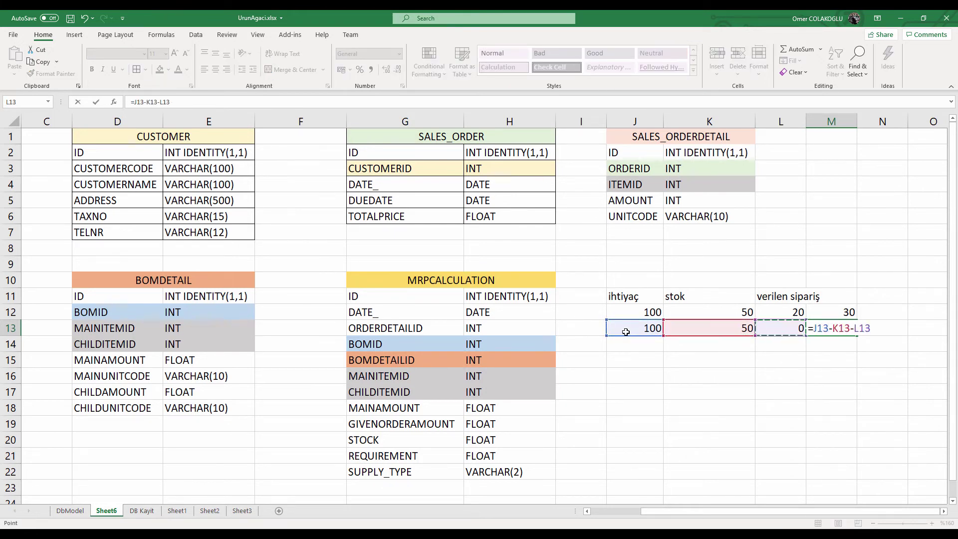
pyautogui.press('Return')
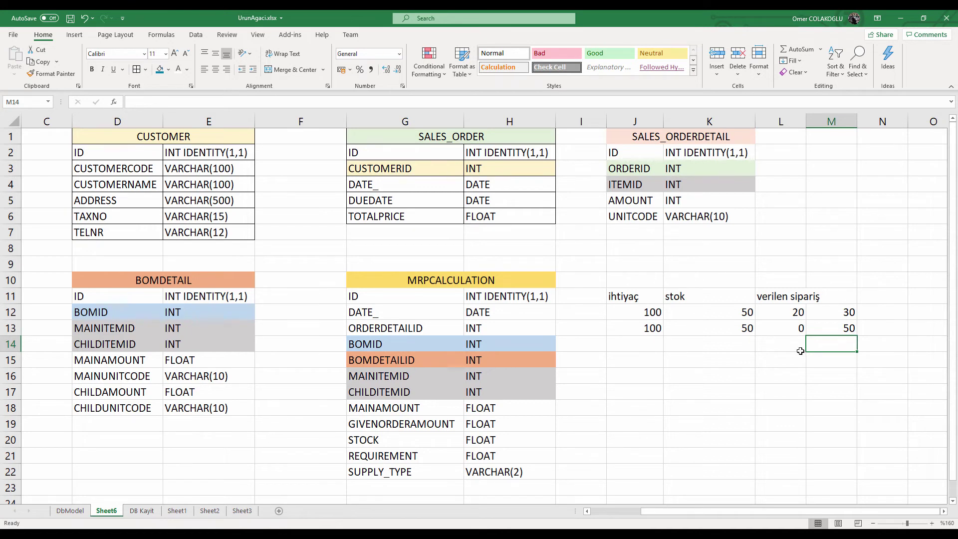
# Delete the whole requirement example beside the MRPCALCULATION table, including headings, values and formulas
pyautogui.press('Up')
pyautogui.press('Up')
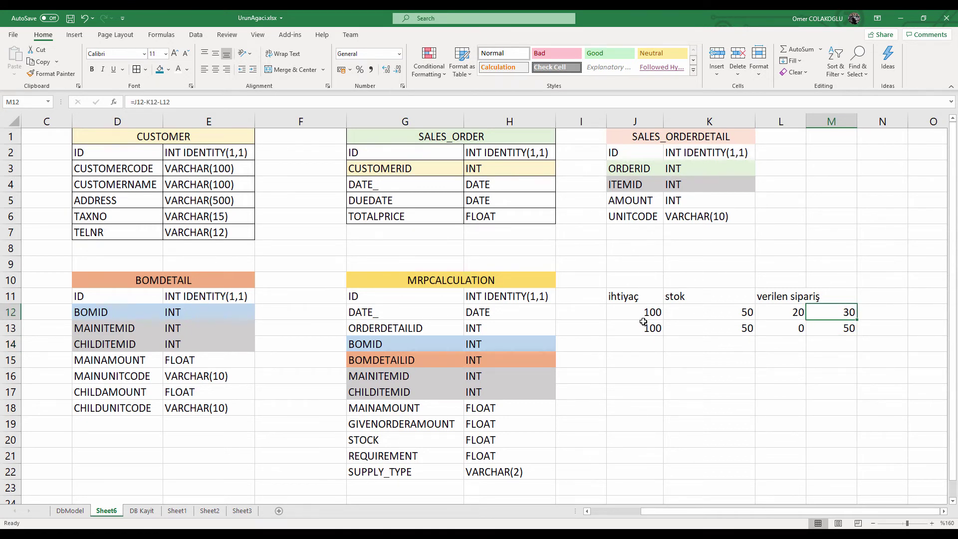
pyautogui.moveTo(644, 325); pyautogui.dragTo(835, 329)
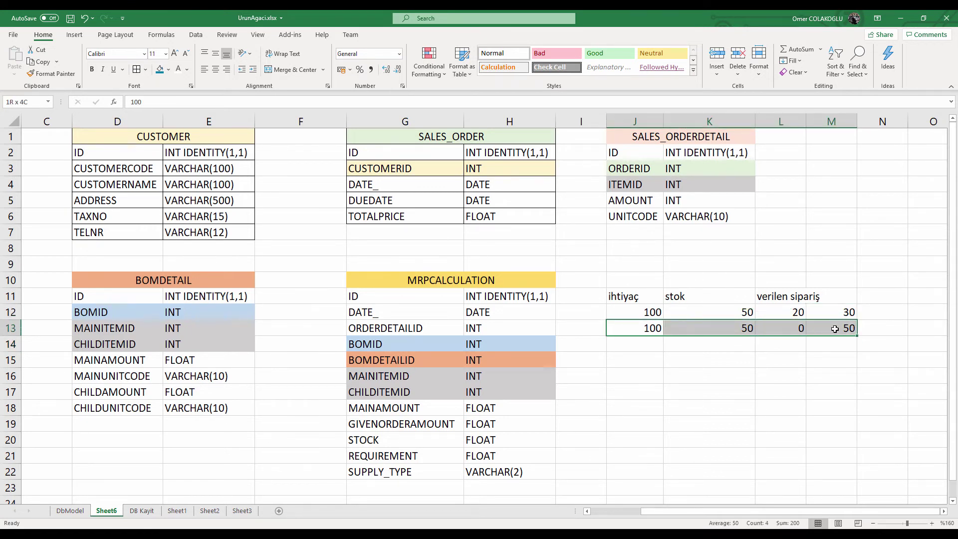
pyautogui.click(831, 327)
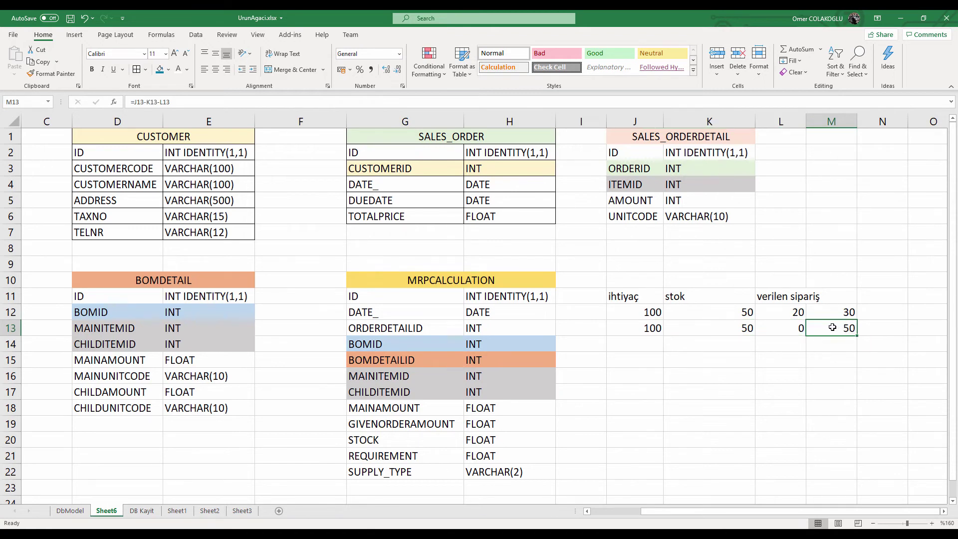
pyautogui.moveTo(610, 268); pyautogui.dragTo(848, 394)
pyautogui.press('Delete')
# Examine the GIVENORDERAMOUNT, STOCK, REQUIREMENT and SUPPLY_TYPE fields of the MRPCALCULATION table with their data types
pyautogui.scroll(-2, 364, 344)
pyautogui.click(364, 344)
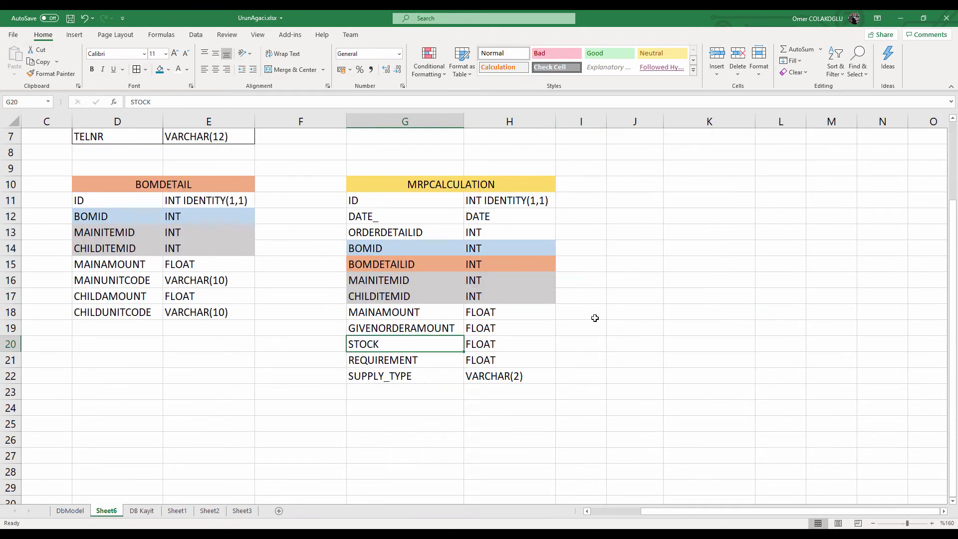
pyautogui.click(370, 329)
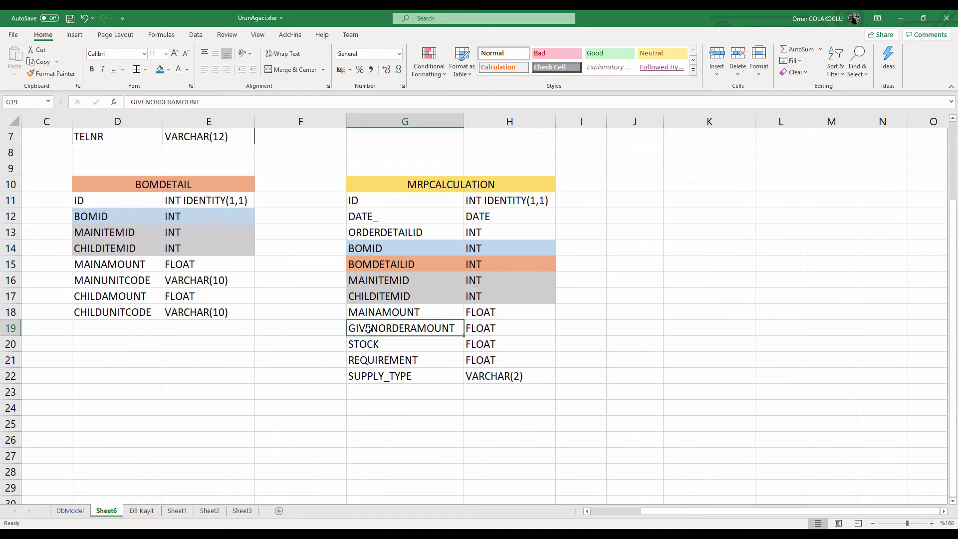
pyautogui.keyDown('shift'); pyautogui.click(470, 329); pyautogui.keyUp('shift')
pyautogui.click(404, 349)
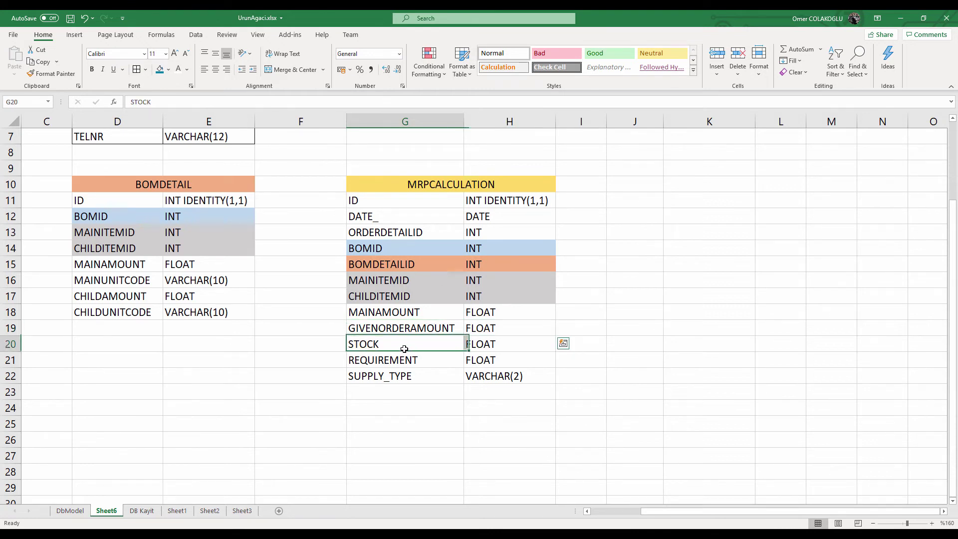
pyautogui.moveTo(404, 349); pyautogui.dragTo(434, 346)
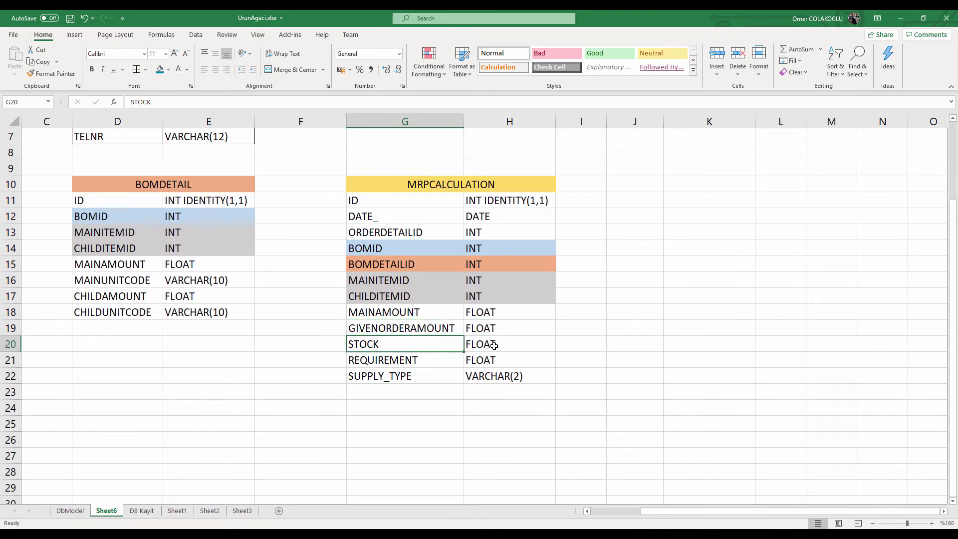
pyautogui.click(417, 361)
pyautogui.keyDown('shift'); pyautogui.click(471, 357); pyautogui.keyUp('shift')
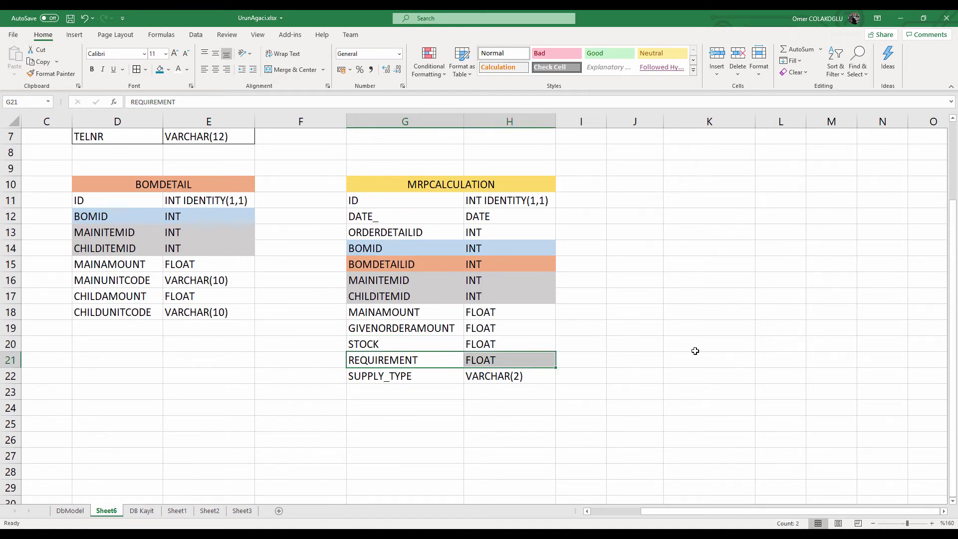
pyautogui.click(379, 374)
pyautogui.keyDown('shift'); pyautogui.click(492, 374); pyautogui.keyUp('shift')
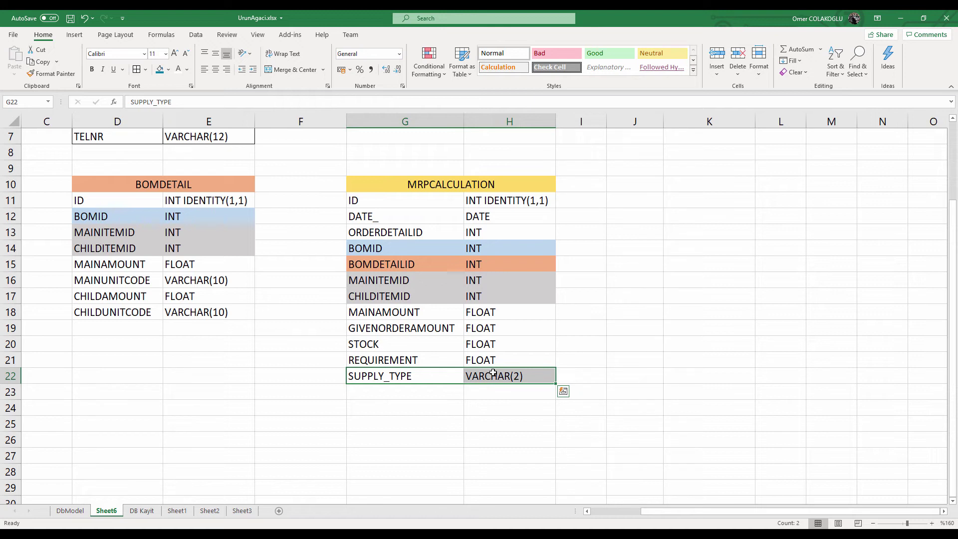
pyautogui.press('Down')
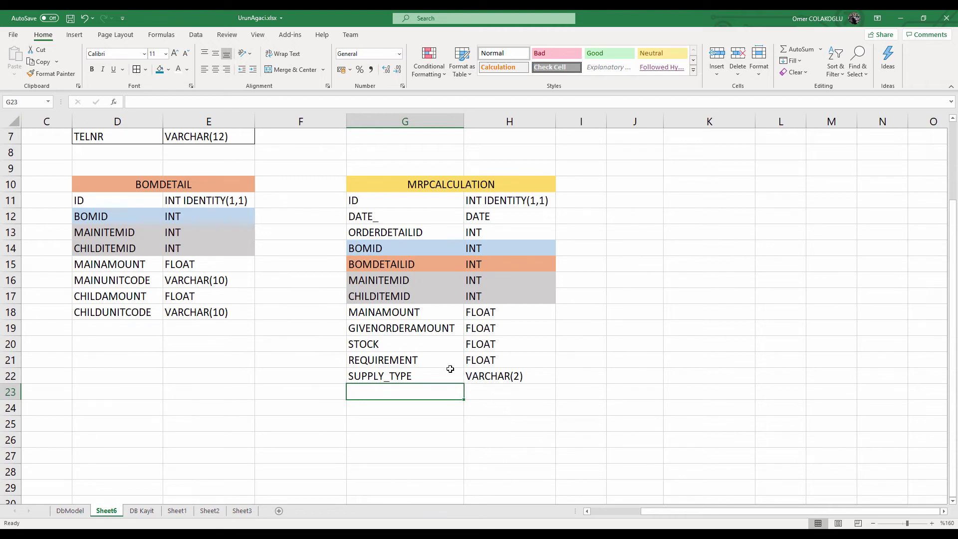
# Add a STOCK table at J10 with the fields ID INT, ITEMID INT, AMOUNT FLOAT and UNITCODE VARCHAR(10)
pyautogui.click(635, 263)
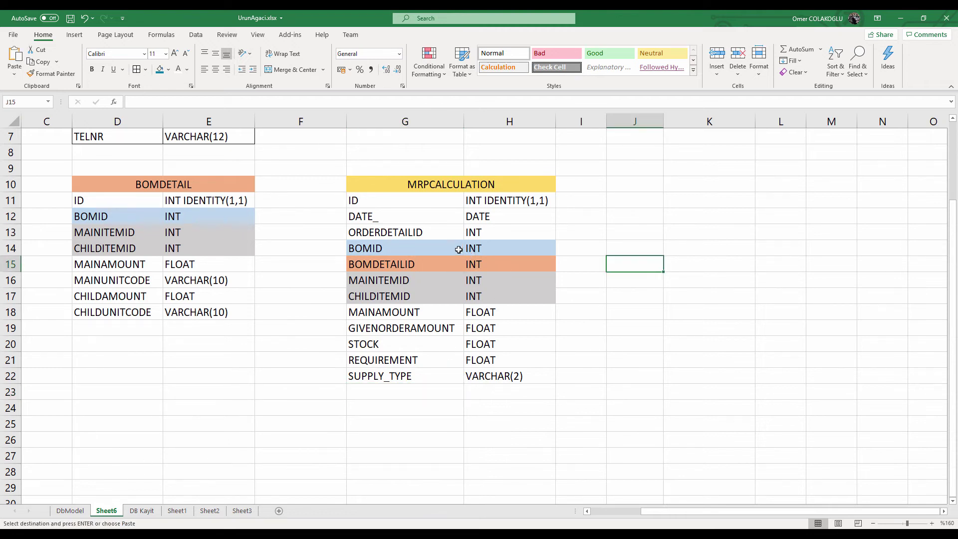
pyautogui.moveTo(388, 185); pyautogui.dragTo(487, 375)
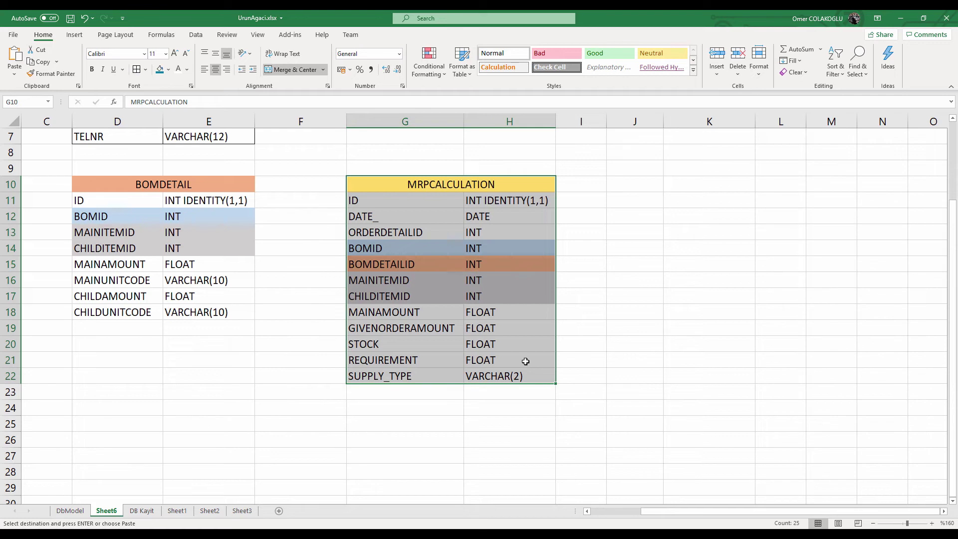
pyautogui.scroll(2, 697, 280)
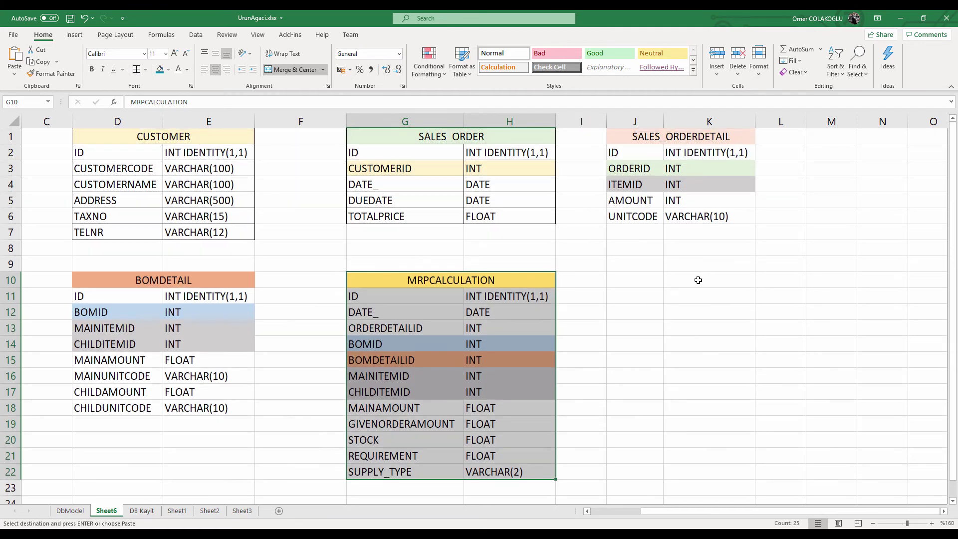
pyautogui.click(634, 277)
pyautogui.write('STOCK ID\tINT ITEMID\tINT AMOUNT\tFLOAT UNITCODE\tVARCHAR(10)')
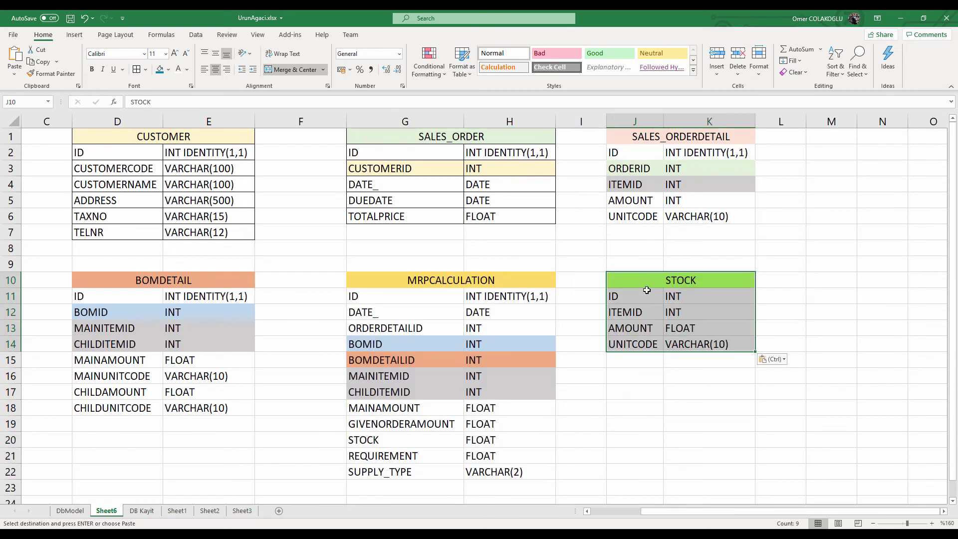
# Shade the STOCK table's ITEMID row grey to match the item reference rows in BOMDETAIL
pyautogui.click(649, 299)
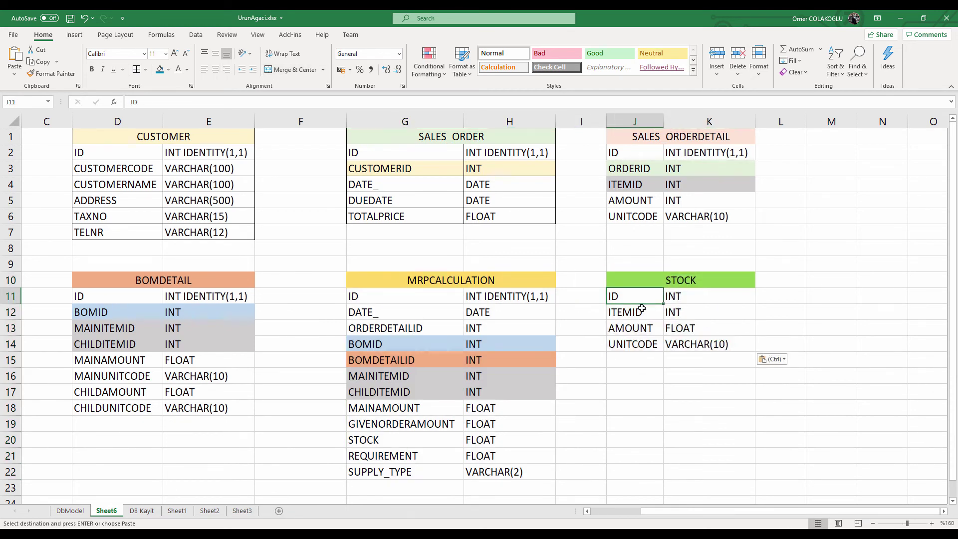
pyautogui.click(619, 331)
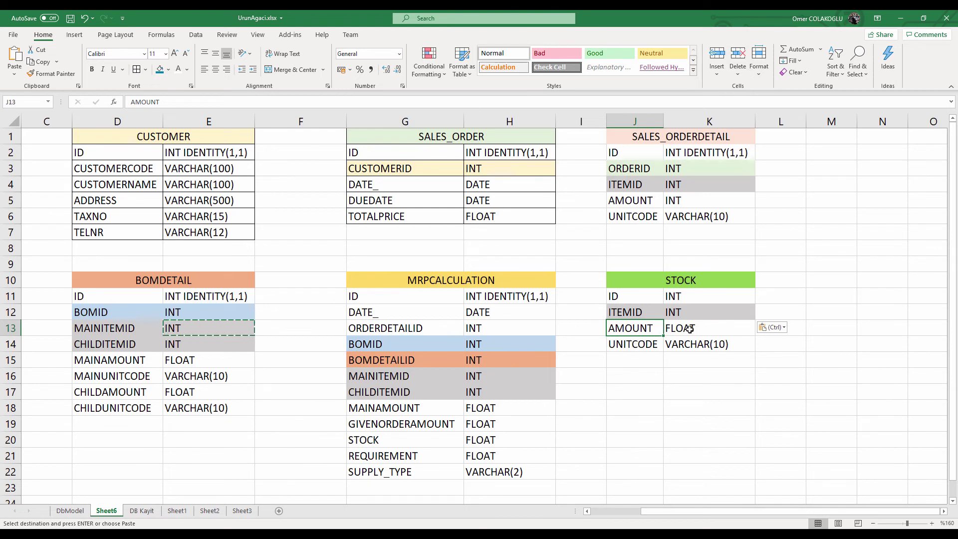
pyautogui.moveTo(690, 329)
pyautogui.mouseDown()
pyautogui.moveTo(646, 329)
pyautogui.moveTo(689, 344)
pyautogui.mouseUp()
pyautogui.click(646, 329)
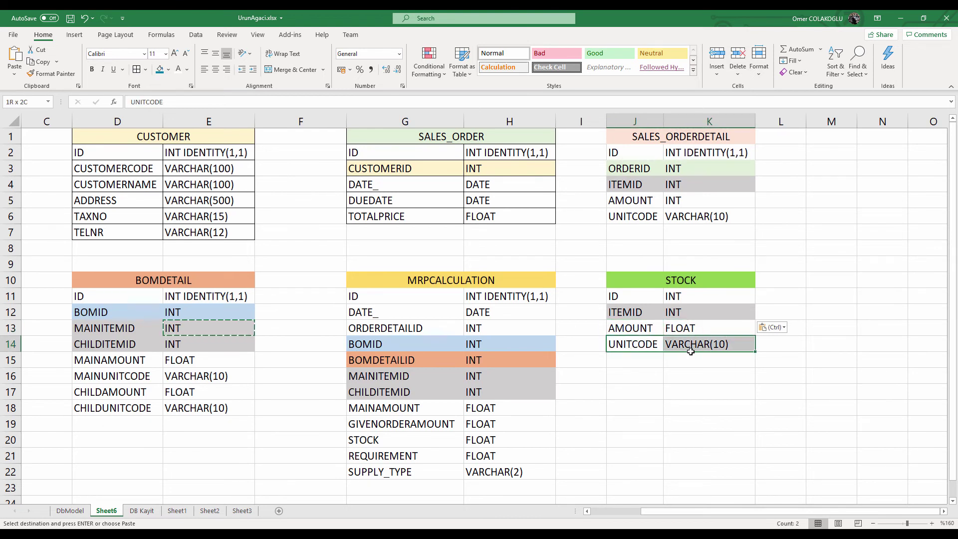
pyautogui.moveTo(652, 279); pyautogui.dragTo(651, 345)
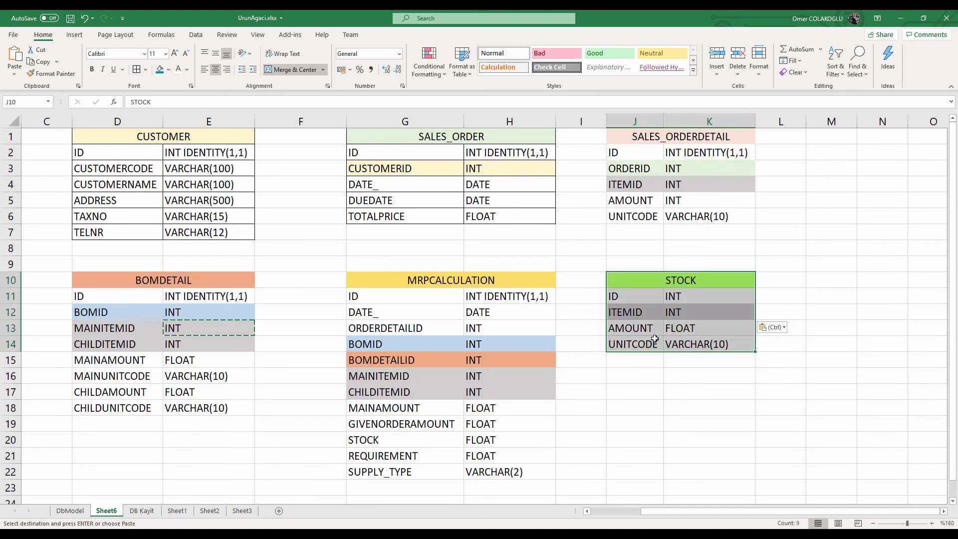
# Paste the PRODORD table at J16 below STOCK, with the fields ID, DATE_, DEPARTMENT, ITEMID, AMOUNT and UNITCODE
pyautogui.scroll(-1, 655, 338)
pyautogui.hotkey('ctrl', 'v')
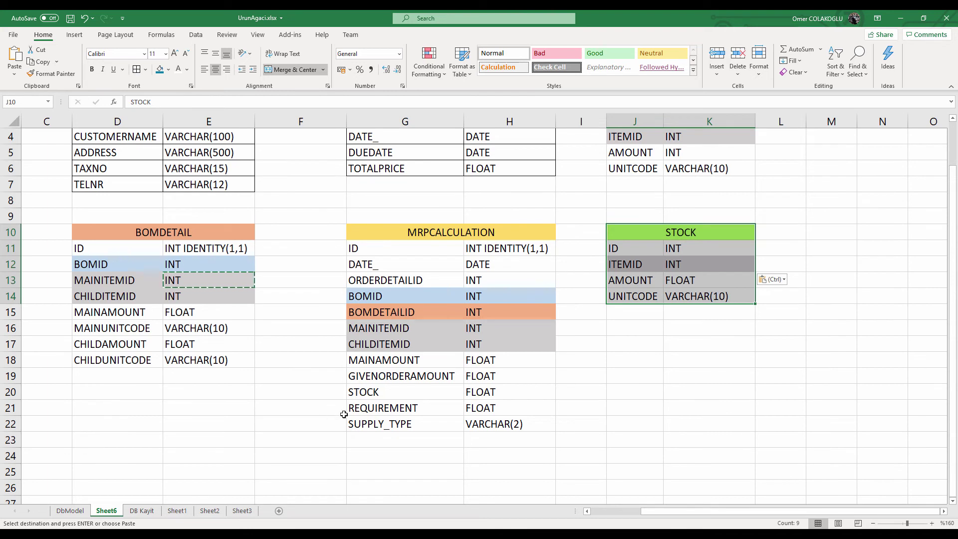
pyautogui.moveTo(395, 408); pyautogui.dragTo(480, 408)
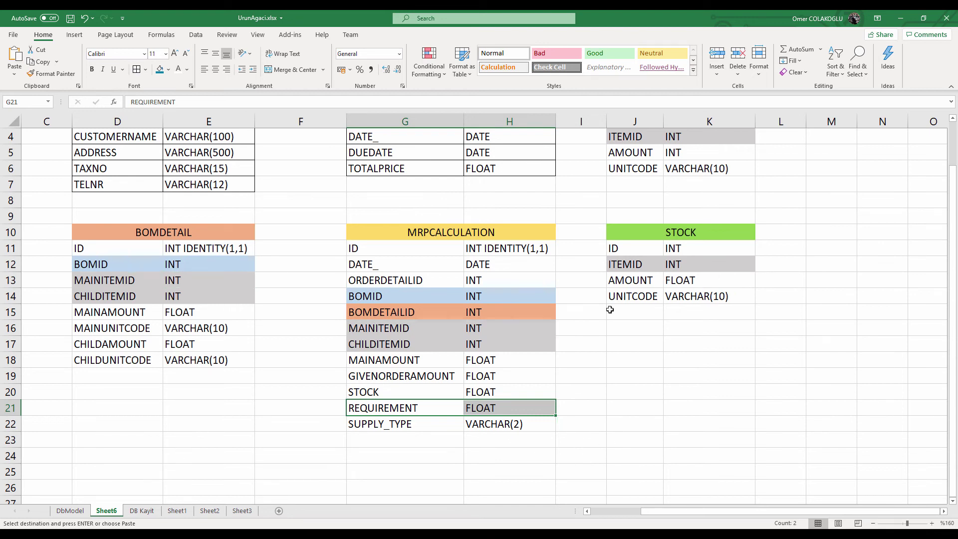
pyautogui.click(628, 327)
pyautogui.hotkey('ctrl', 'v')
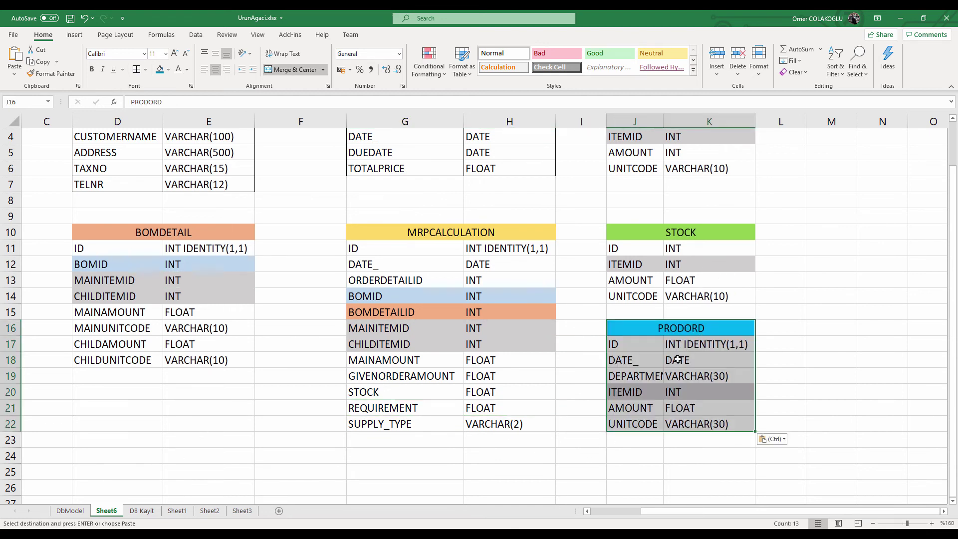
# Widen column J so the DEPARTMENT field name in the PRODORD table fits completely
pyautogui.click(644, 358)
pyautogui.scroll(-1, 646, 357)
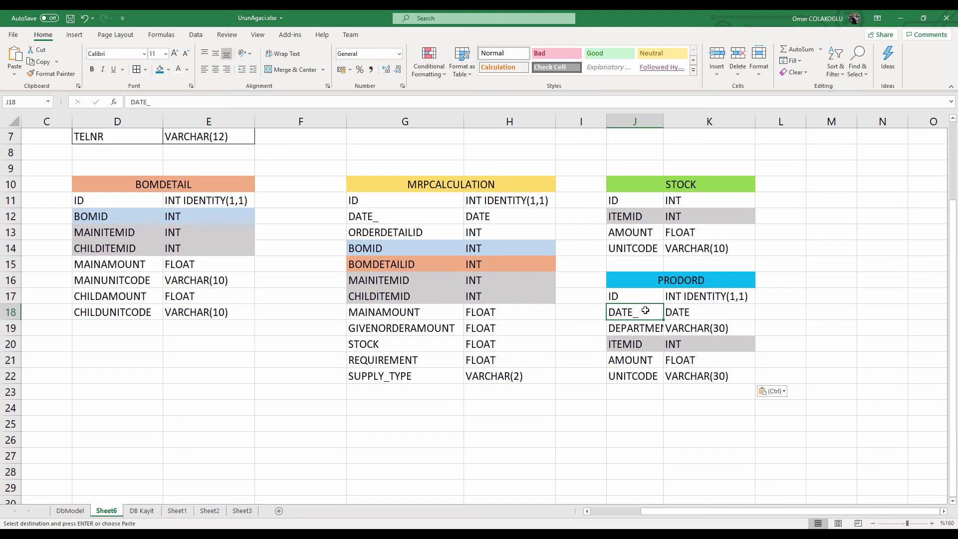
pyautogui.moveTo(645, 310); pyautogui.dragTo(763, 327)
pyautogui.click(660, 313)
pyautogui.click(646, 328)
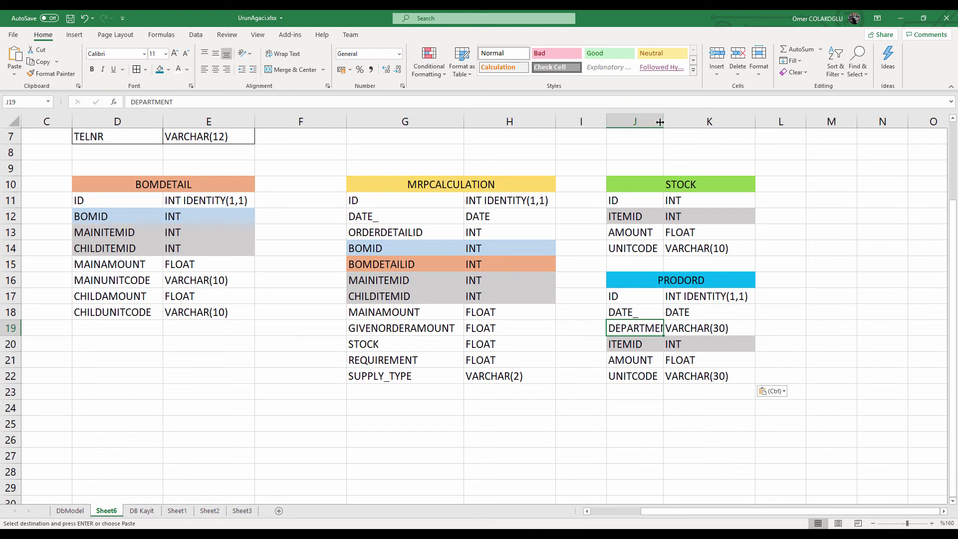
pyautogui.moveTo(660, 121); pyautogui.dragTo(676, 122)
pyautogui.click(708, 327)
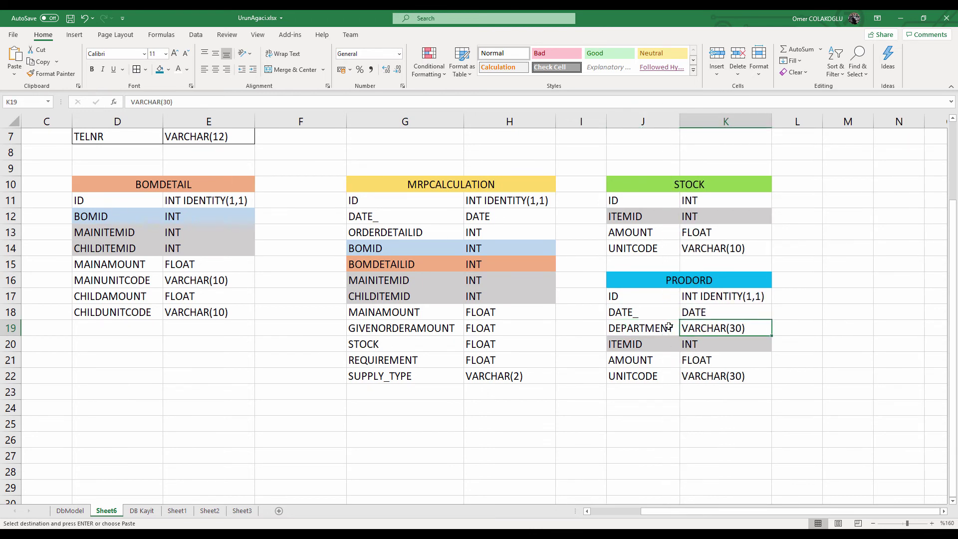
# Examine the PRODORD table's DEPARTMENT, ITEMID, AMOUNT and UNITCODE fields, and the CUSTOMER table's structure
pyautogui.click(669, 328)
pyautogui.click(832, 372)
pyautogui.click(637, 344)
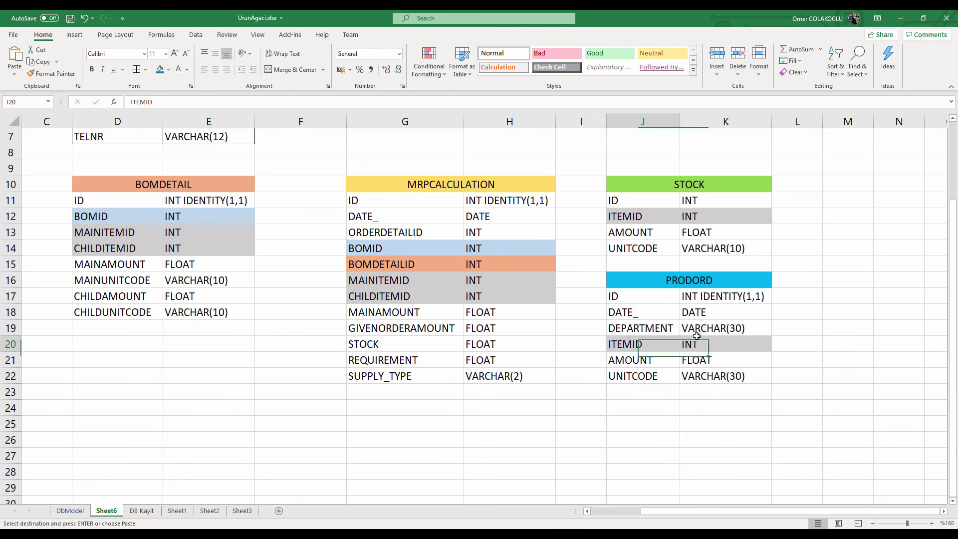
pyautogui.moveTo(696, 335); pyautogui.dragTo(708, 343)
pyautogui.hotkey('ctrl', 'v')
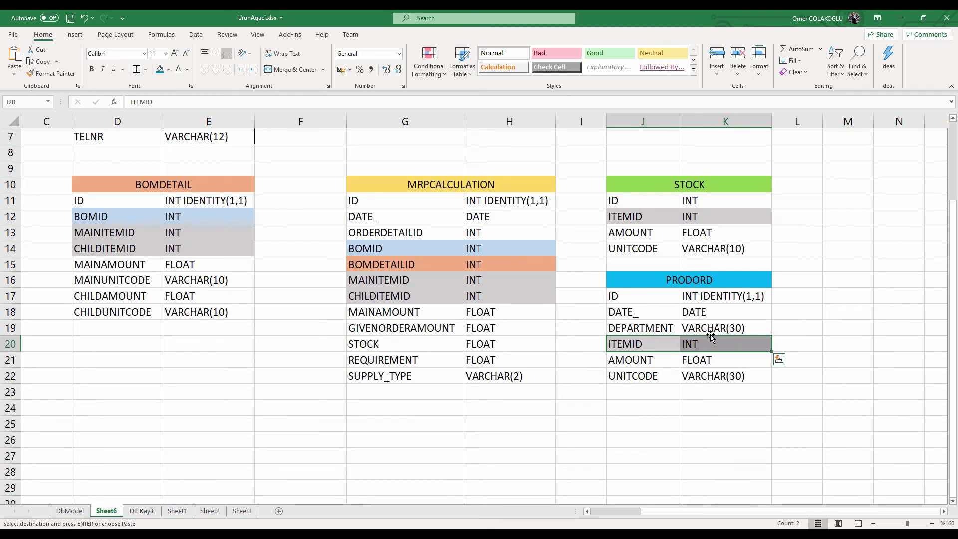
pyautogui.moveTo(642, 359); pyautogui.dragTo(698, 359)
pyautogui.hotkey('ctrl', 'v')
pyautogui.moveTo(649, 377); pyautogui.dragTo(706, 378)
pyautogui.hotkey('ctrl', 'v')
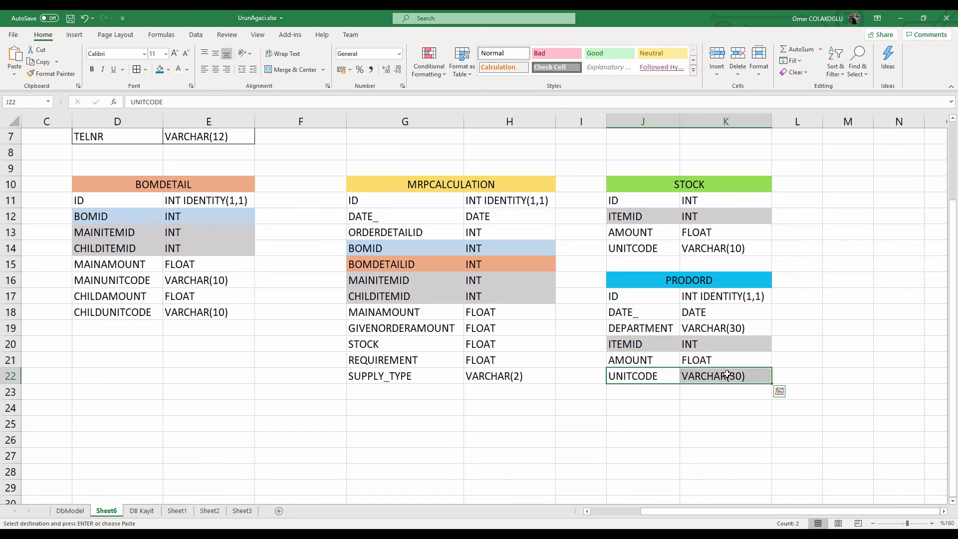
pyautogui.click(670, 280)
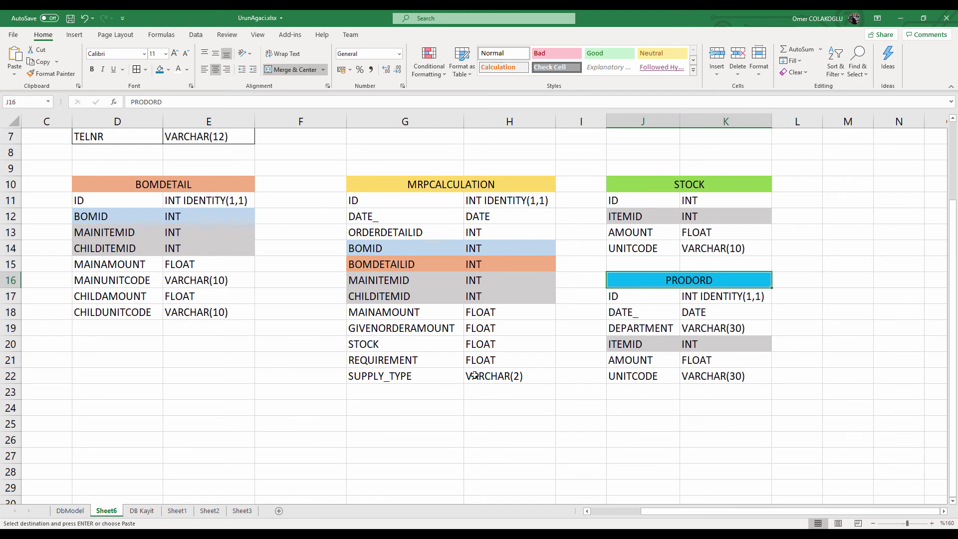
pyautogui.moveTo(647, 278); pyautogui.dragTo(658, 371)
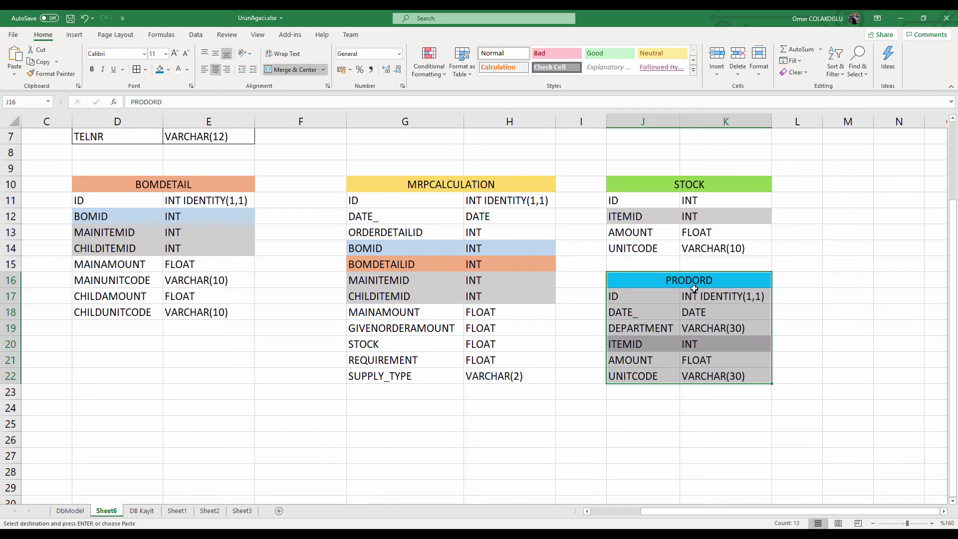
pyautogui.scroll(2, 693, 288)
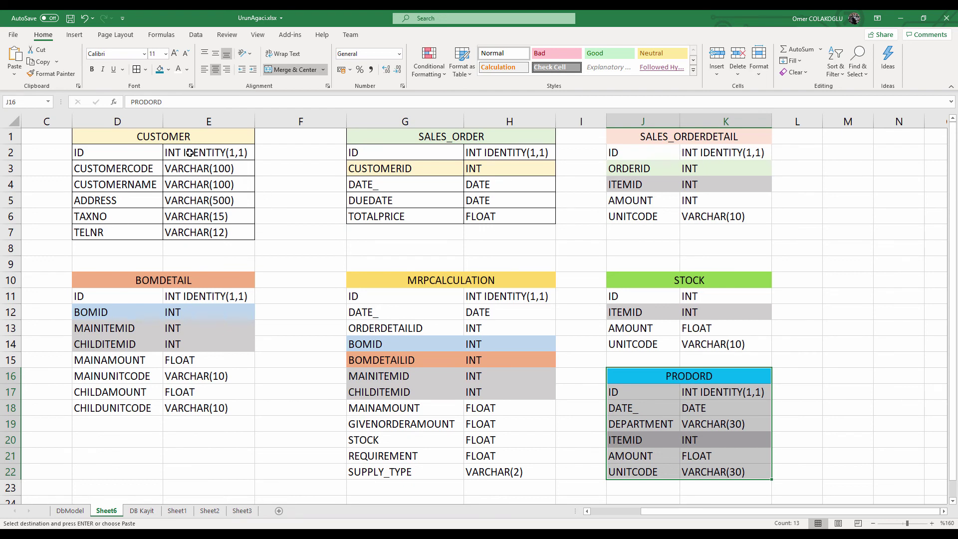
pyautogui.click(139, 141)
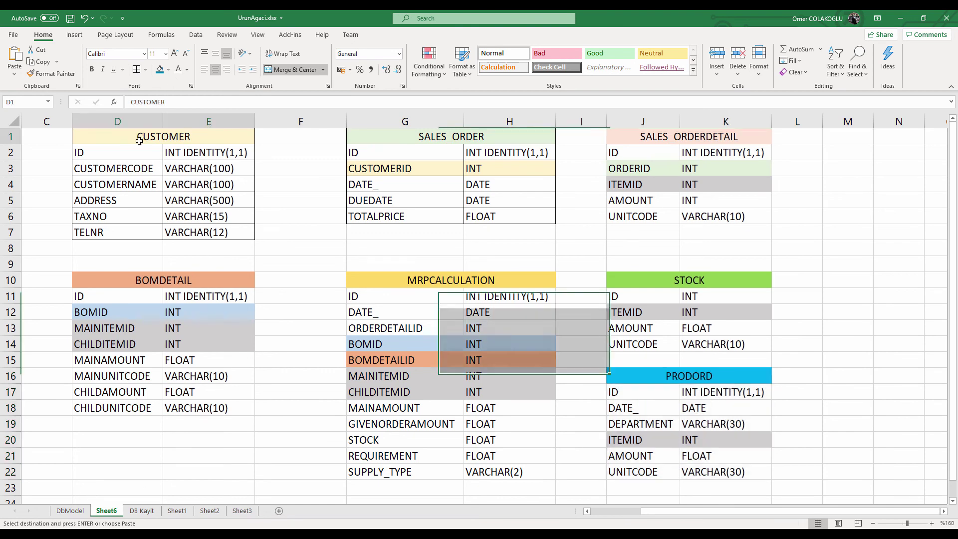
pyautogui.moveTo(139, 141); pyautogui.dragTo(134, 229)
pyautogui.click(202, 205)
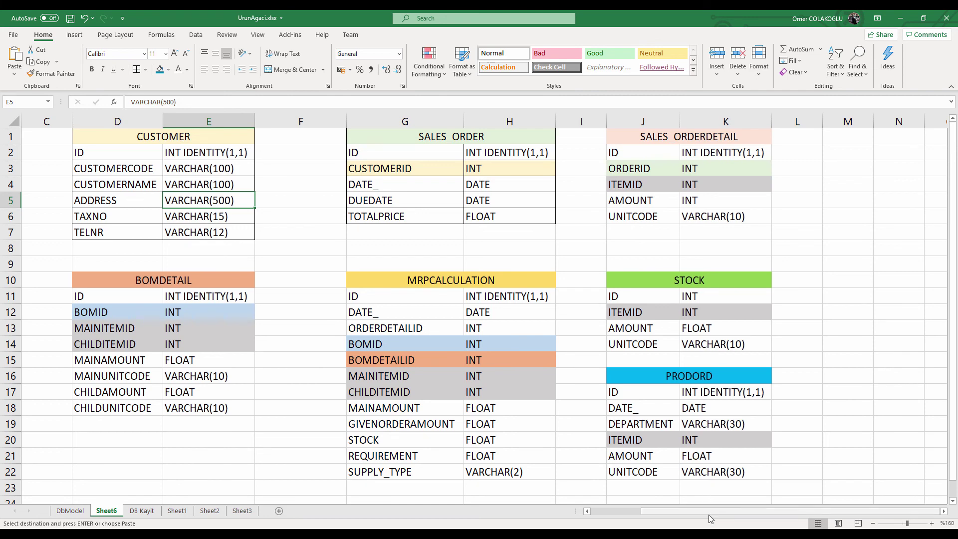
# Paste the SUPPLIER table at M1 with ID, SUPPLIERCODE, SUPPLIERNAME, ADDRESS, TAXNO and TELNR, and fit column N to its contents
pyautogui.click(841, 135)
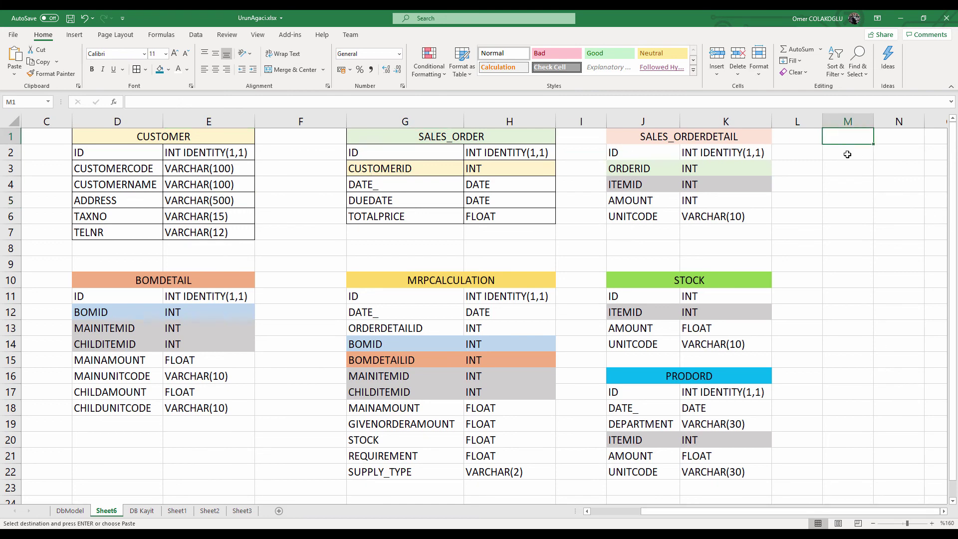
pyautogui.hotkey('ctrl', 'v')
pyautogui.hscroll(1, 868, 511)
pyautogui.click(881, 345)
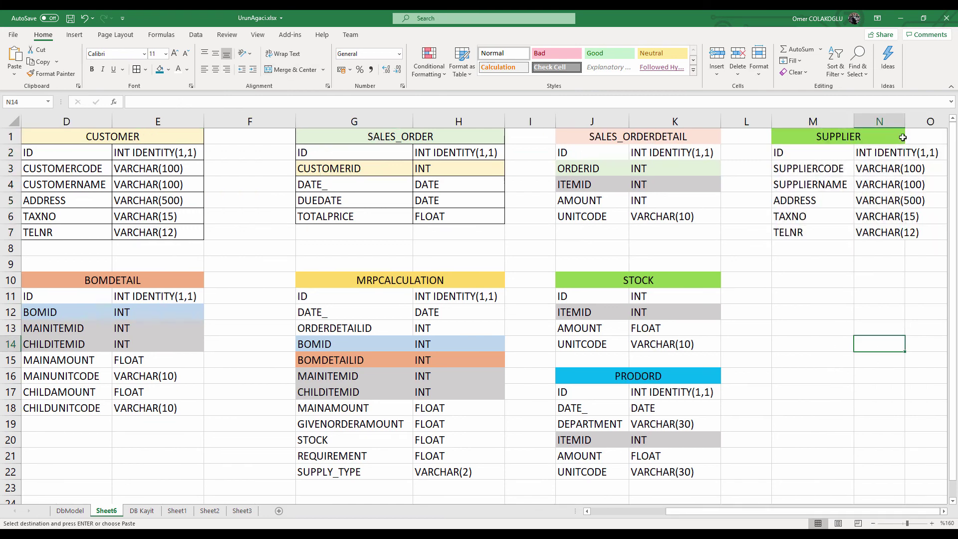
pyautogui.doubleClick(905, 121)
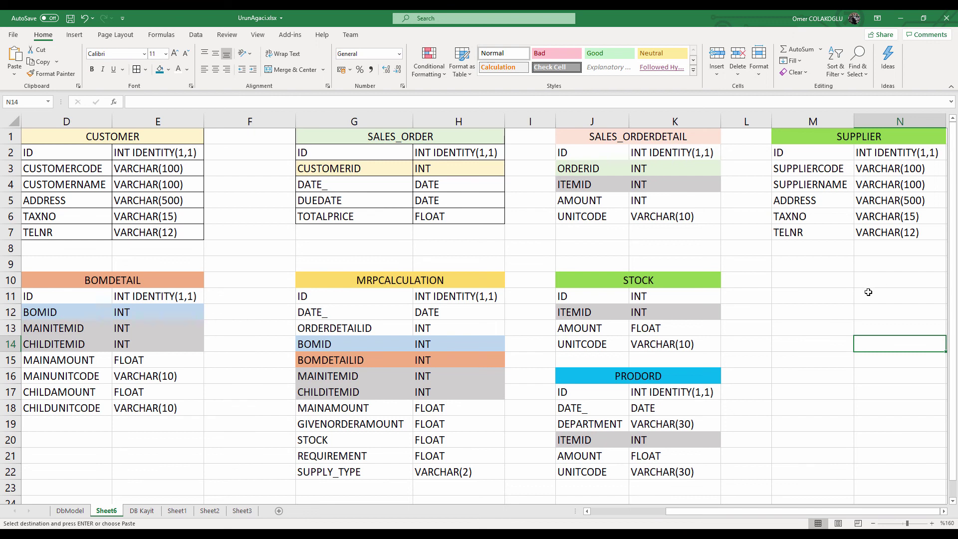
# Add the PURCHASE_ORDER table at M10 with the fields ID, SUPPLIERID, DATE_, DUEDATE and TOTALPRICE
pyautogui.click(365, 133)
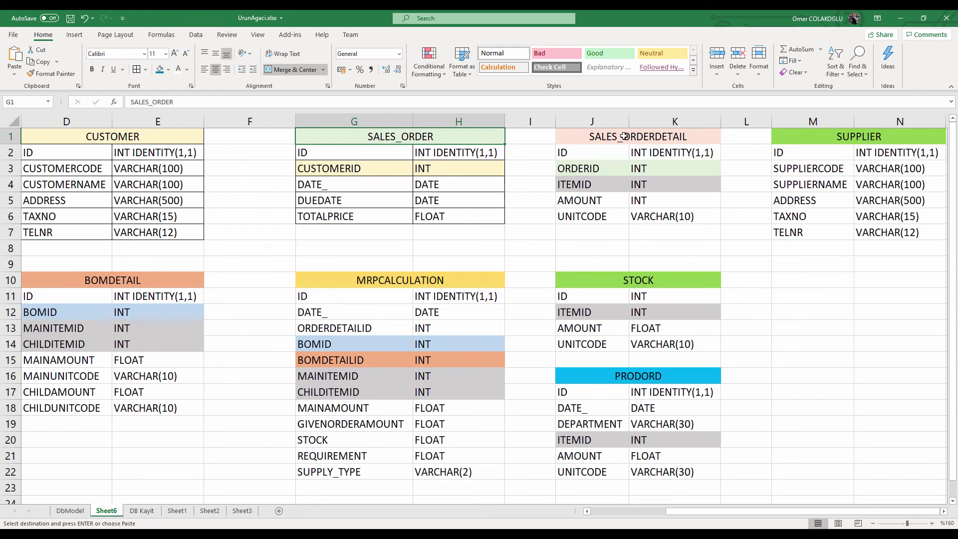
pyautogui.click(786, 283)
pyautogui.write('PURCHASE_ORDER ID\tINT IDENTITY(1,1) SUPPLIERID\tINT DATE_\tDATE DUEDATE\tDATE TOTALPRICE\tFLOAT')
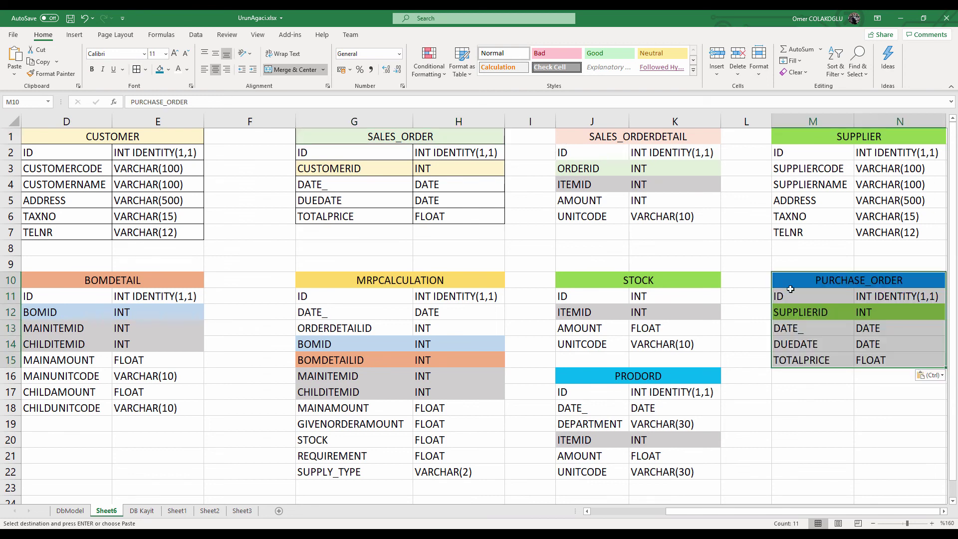
pyautogui.click(840, 325)
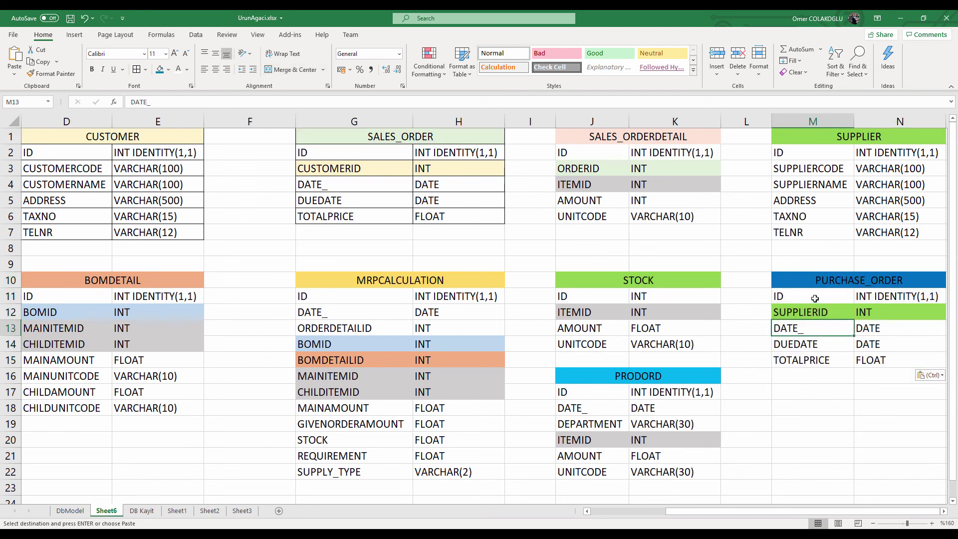
pyautogui.moveTo(814, 298); pyautogui.dragTo(878, 298)
pyautogui.click(834, 315)
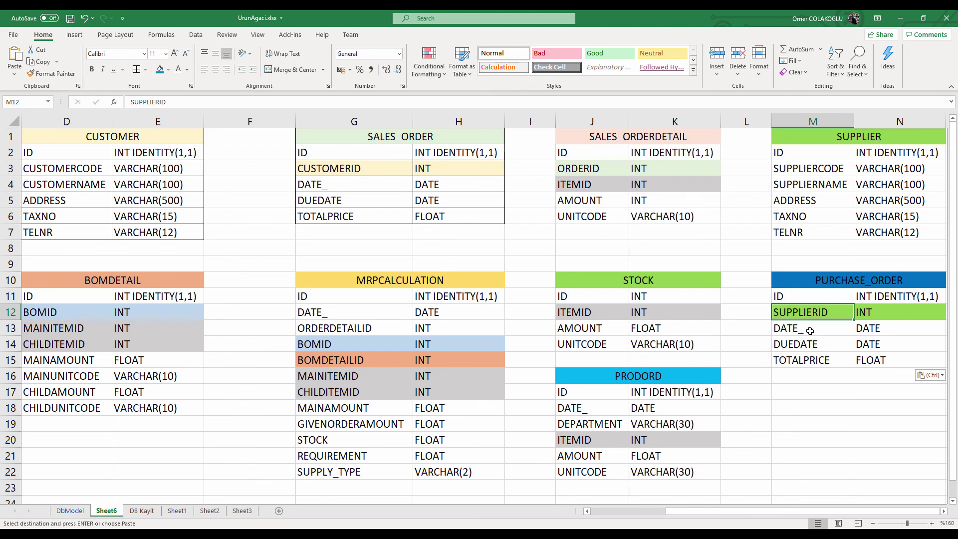
# Add the PURCHASE_ORDER_DETAIL table at M17 with the fields ID, ORDERID, ITEMID, AMOUNT and UNITCODE
pyautogui.click(808, 391)
pyautogui.write('PURCHASE_ORDER_DETAIL ID\tINT IDENTITY(1,1) ORDERID\tINT ITEMID\tINT AMOUNT\tINT UNITCODE\tVARCHAR(10)')
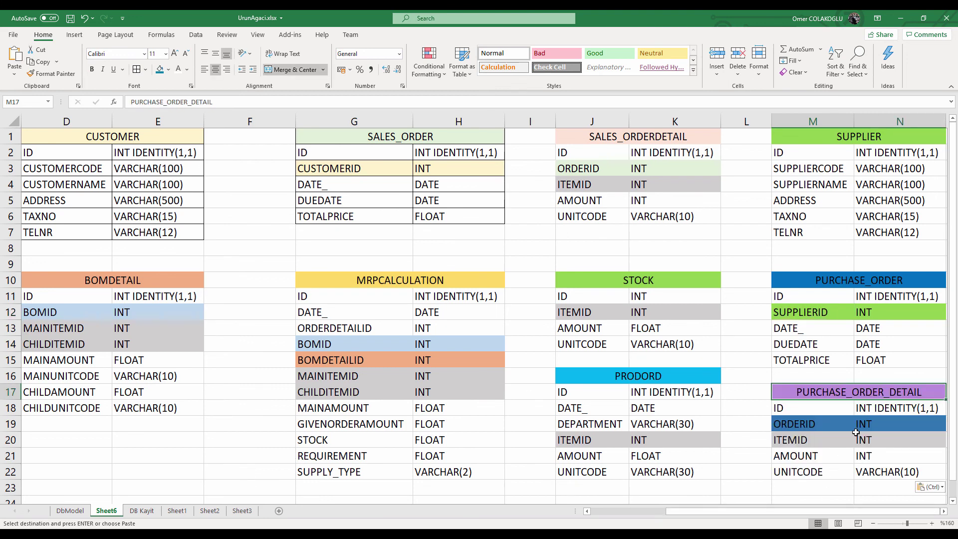
pyautogui.moveTo(812, 410); pyautogui.dragTo(875, 410)
pyautogui.click(831, 427)
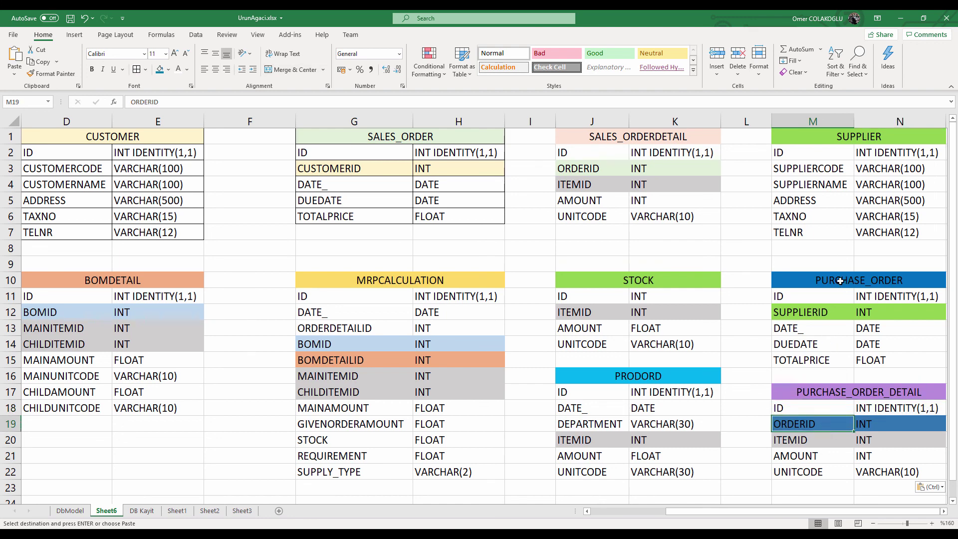
pyautogui.moveTo(804, 440); pyautogui.dragTo(866, 441)
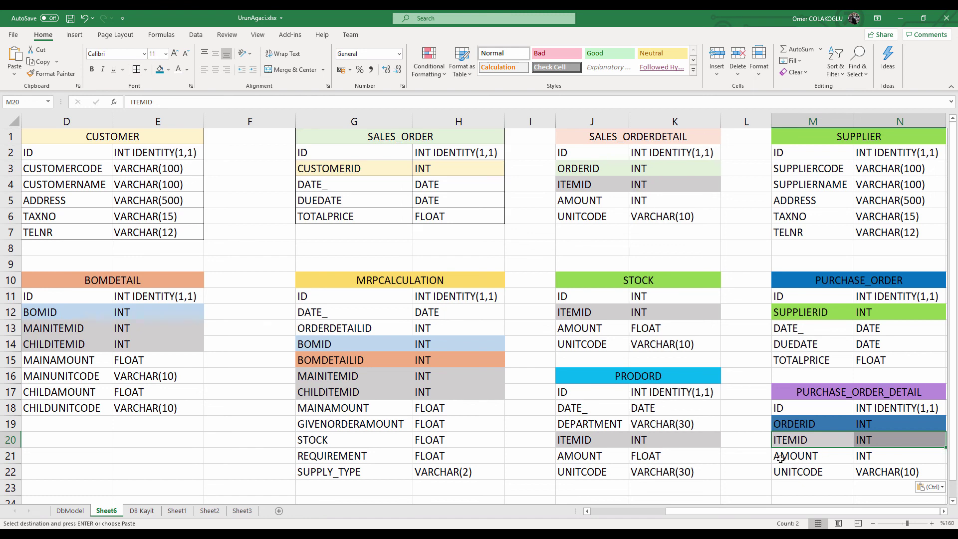
# Set the data type of the AMOUNT field in the PURCHASE_ORDER_DETAIL table to FLOAT
pyautogui.moveTo(780, 455); pyautogui.dragTo(870, 457)
pyautogui.press('Return')
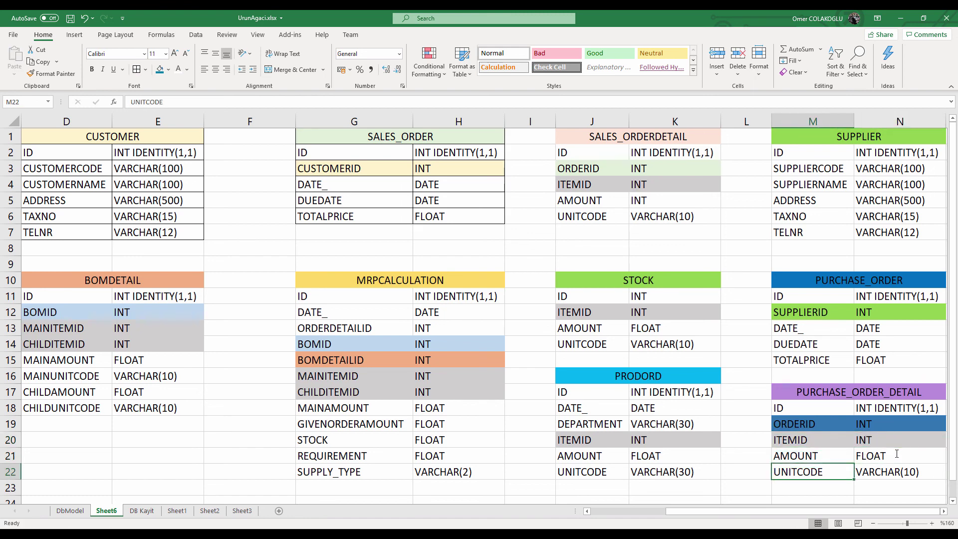
pyautogui.click(897, 453)
pyautogui.press('Down')
pyautogui.press('Down')
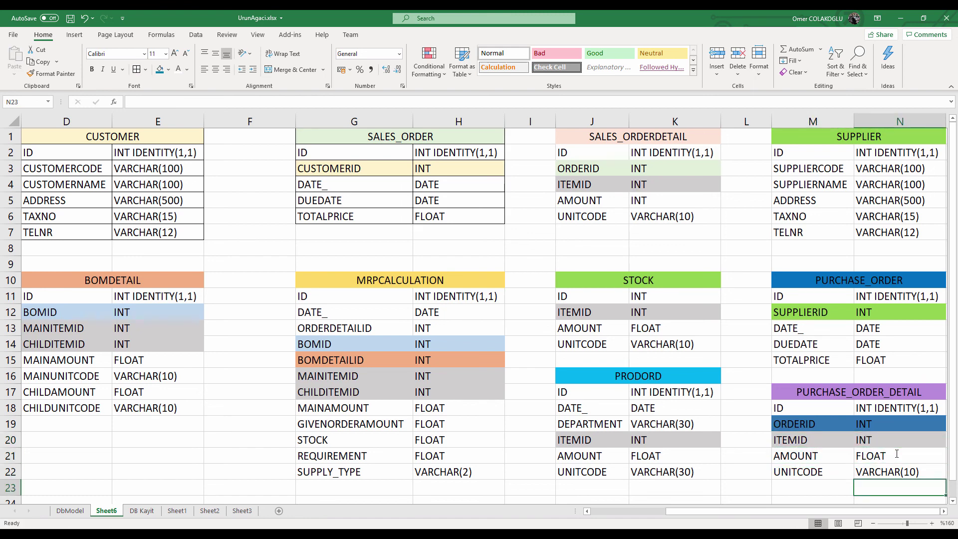
pyautogui.press('Up')
pyautogui.press('Left')
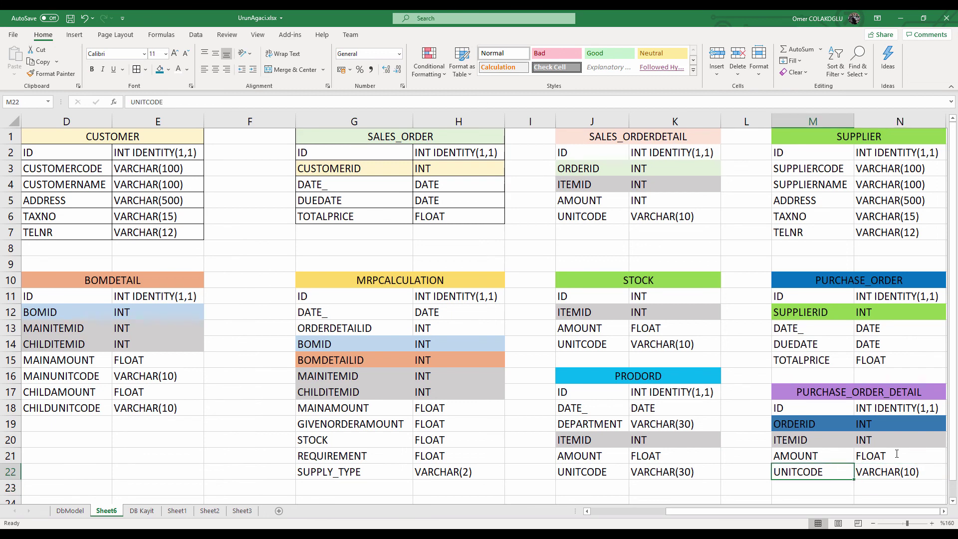
pyautogui.press('Right')
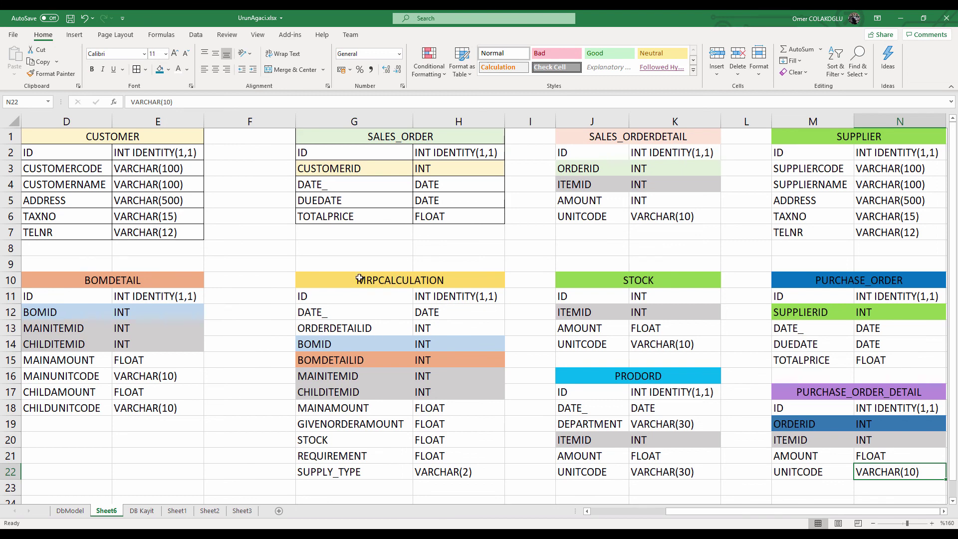
# Examine the MRPCALCULATION table's fields alongside those of the PURCHASE_ORDER table
pyautogui.moveTo(359, 278); pyautogui.dragTo(381, 474)
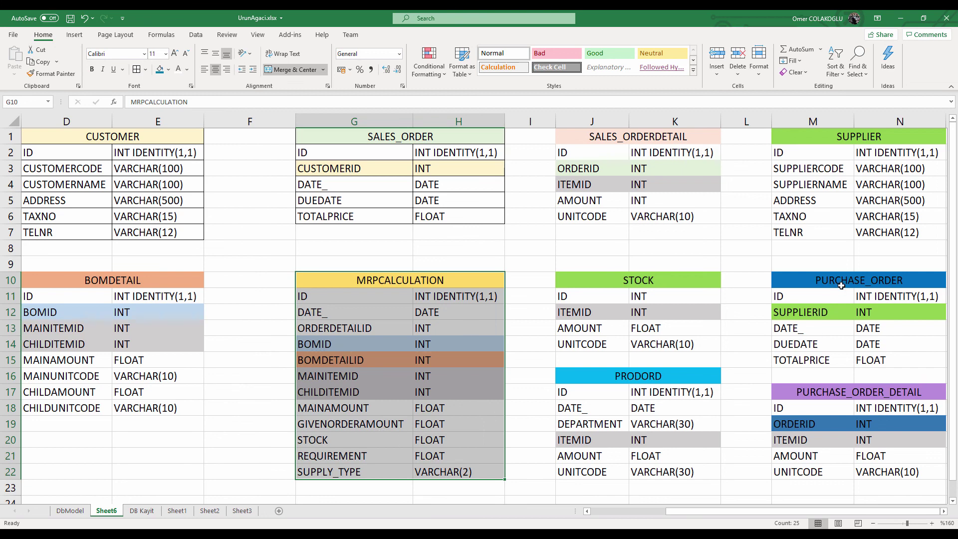
pyautogui.moveTo(839, 304); pyautogui.dragTo(884, 353)
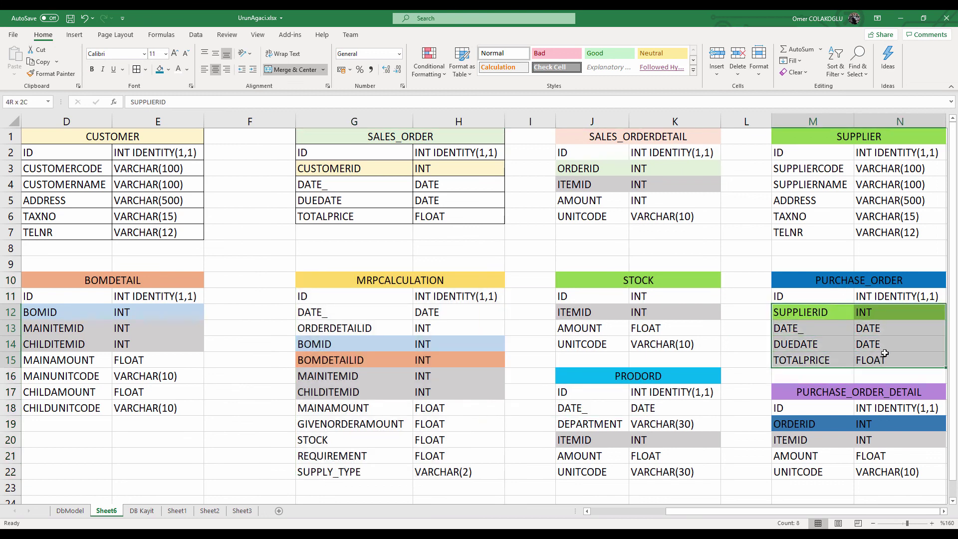
pyautogui.click(854, 286)
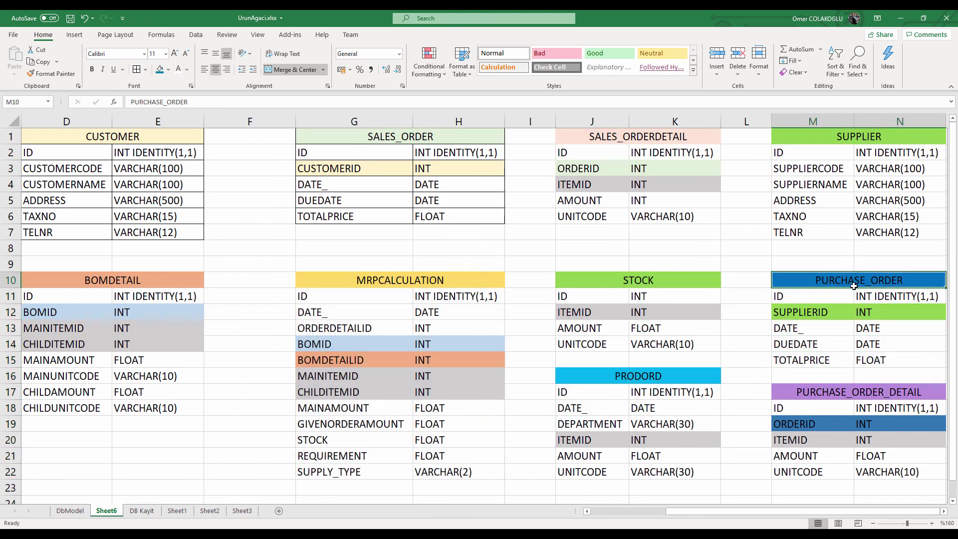